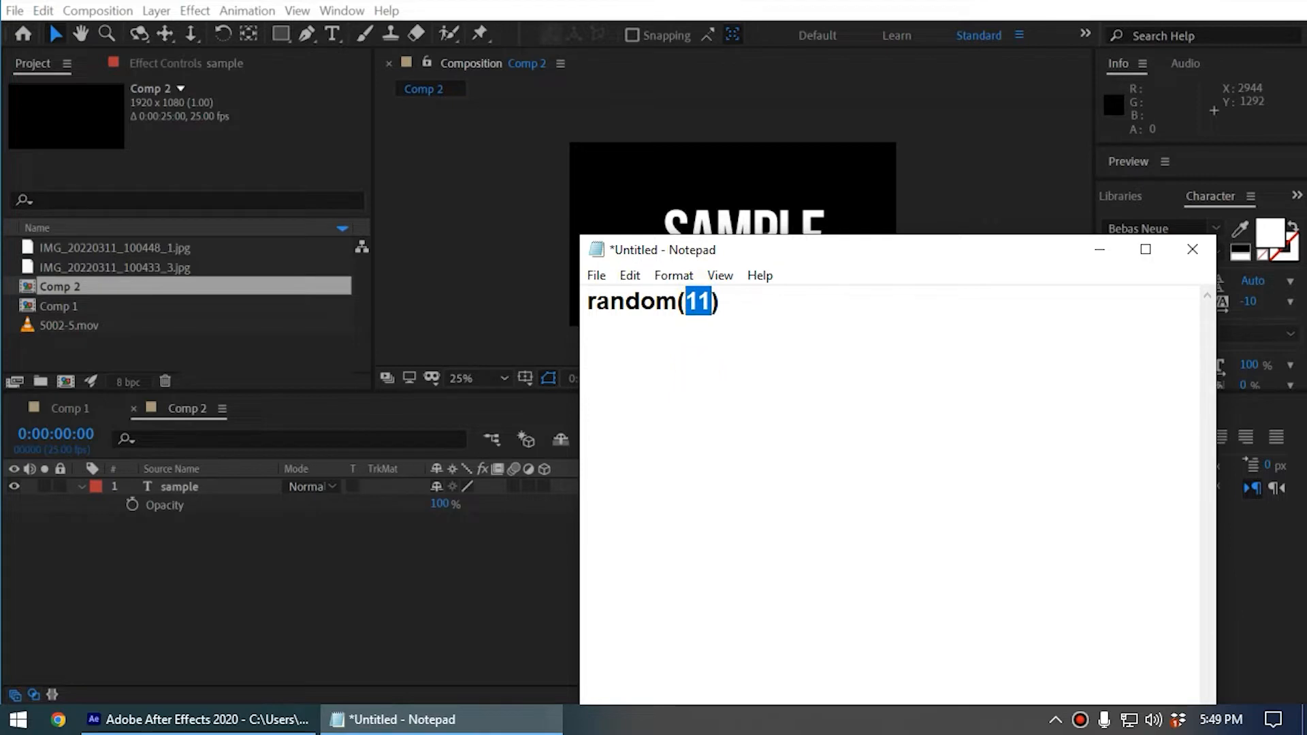
# Change the note's expression to random(100) and switch to Adobe After Effects.
pyautogui.write('100')
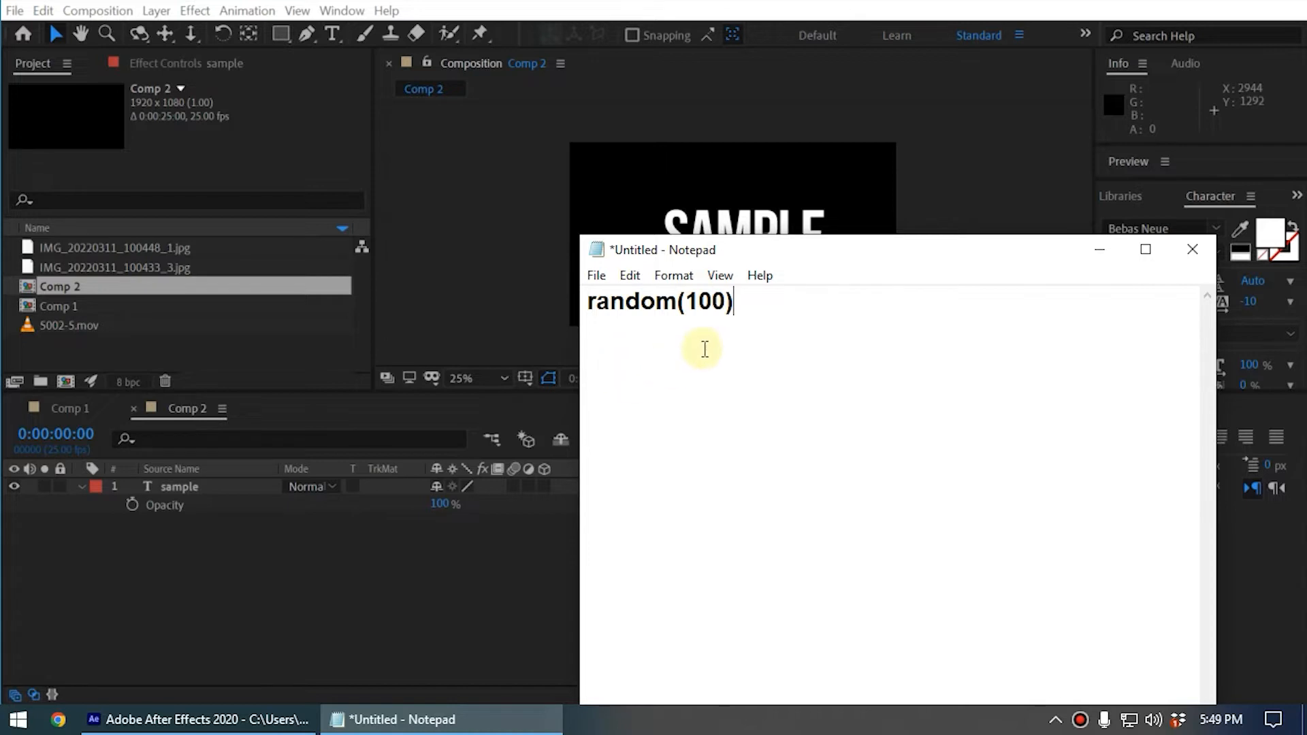
pyautogui.click(408, 720)
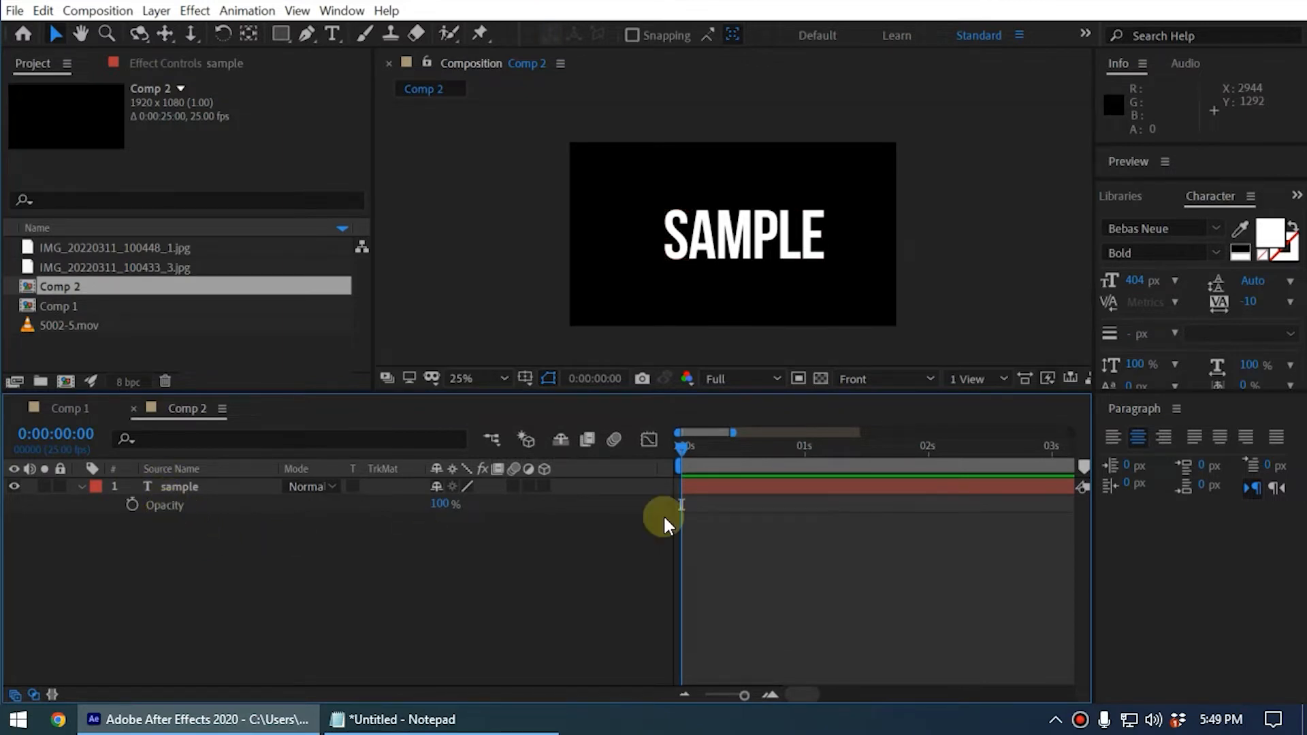
# Add the expression random(100) to the Opacity of the sample text layer.
pyautogui.moveTo(704, 448); pyautogui.dragTo(863, 463)
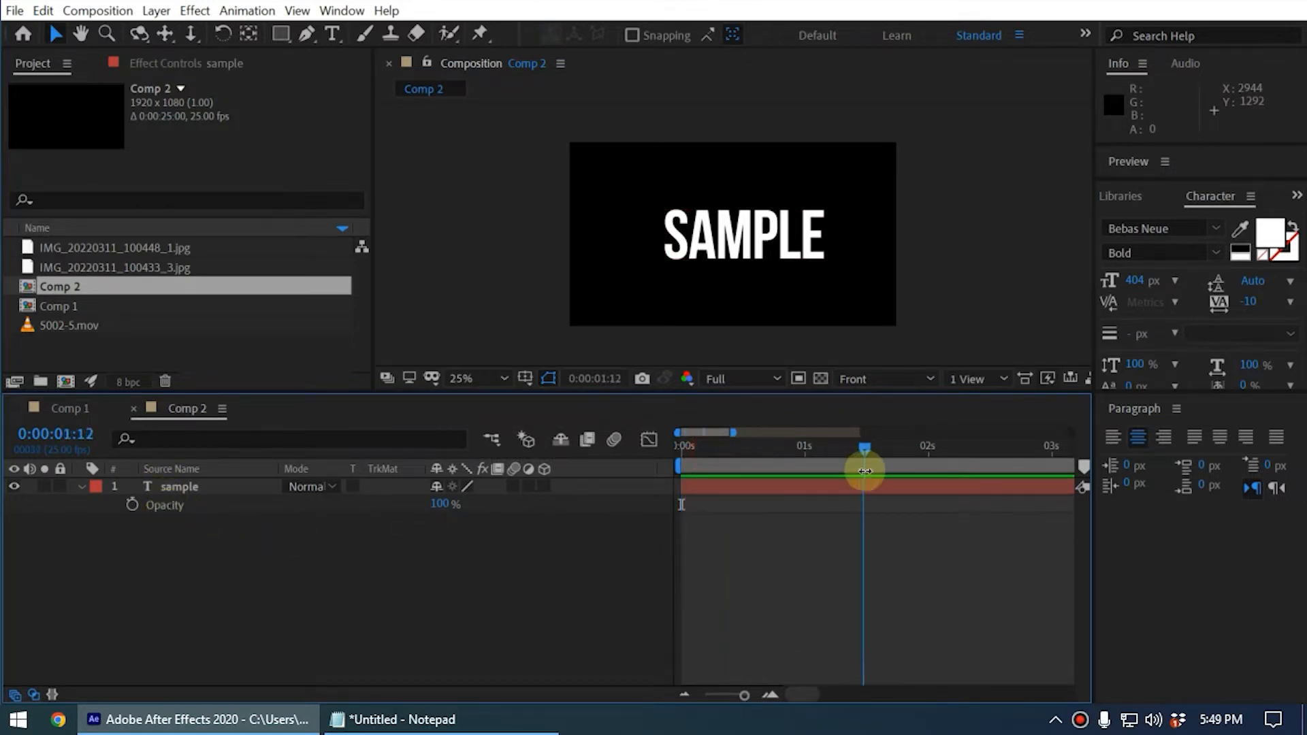
pyautogui.click(162, 504)
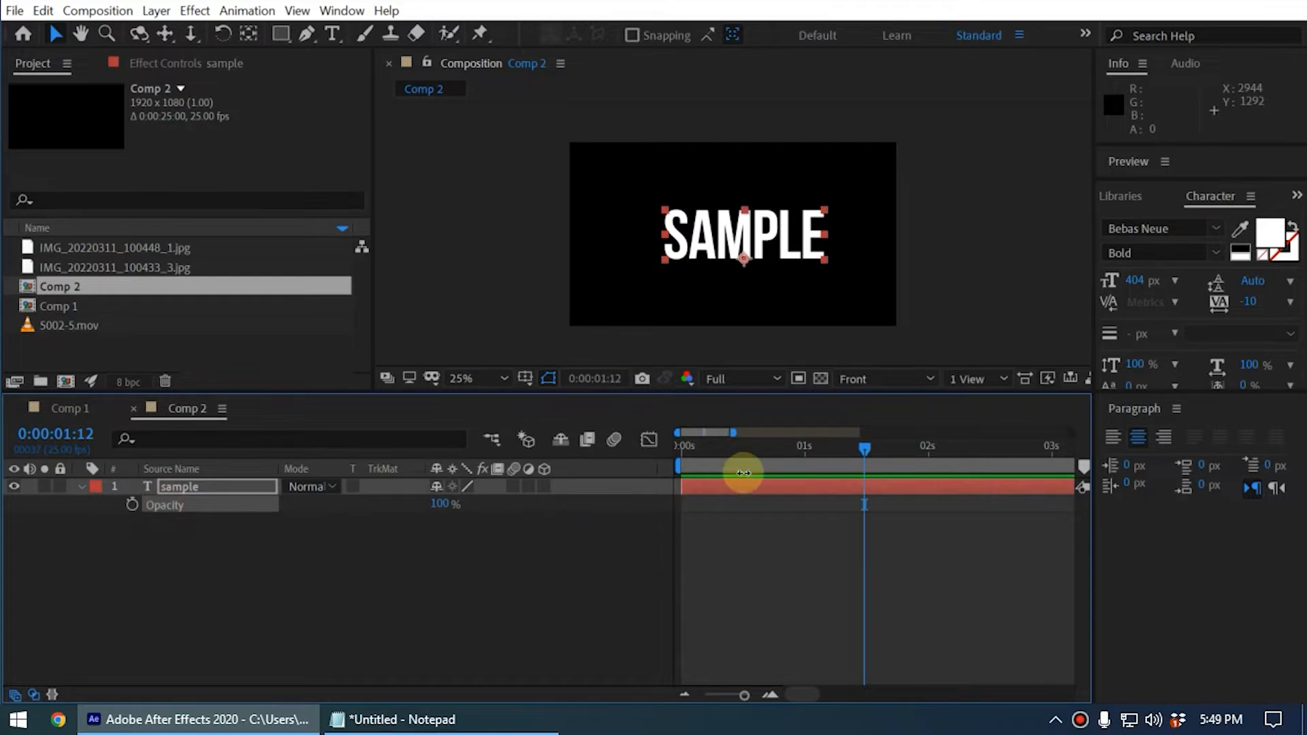
pyautogui.moveTo(758, 446); pyautogui.dragTo(578, 487)
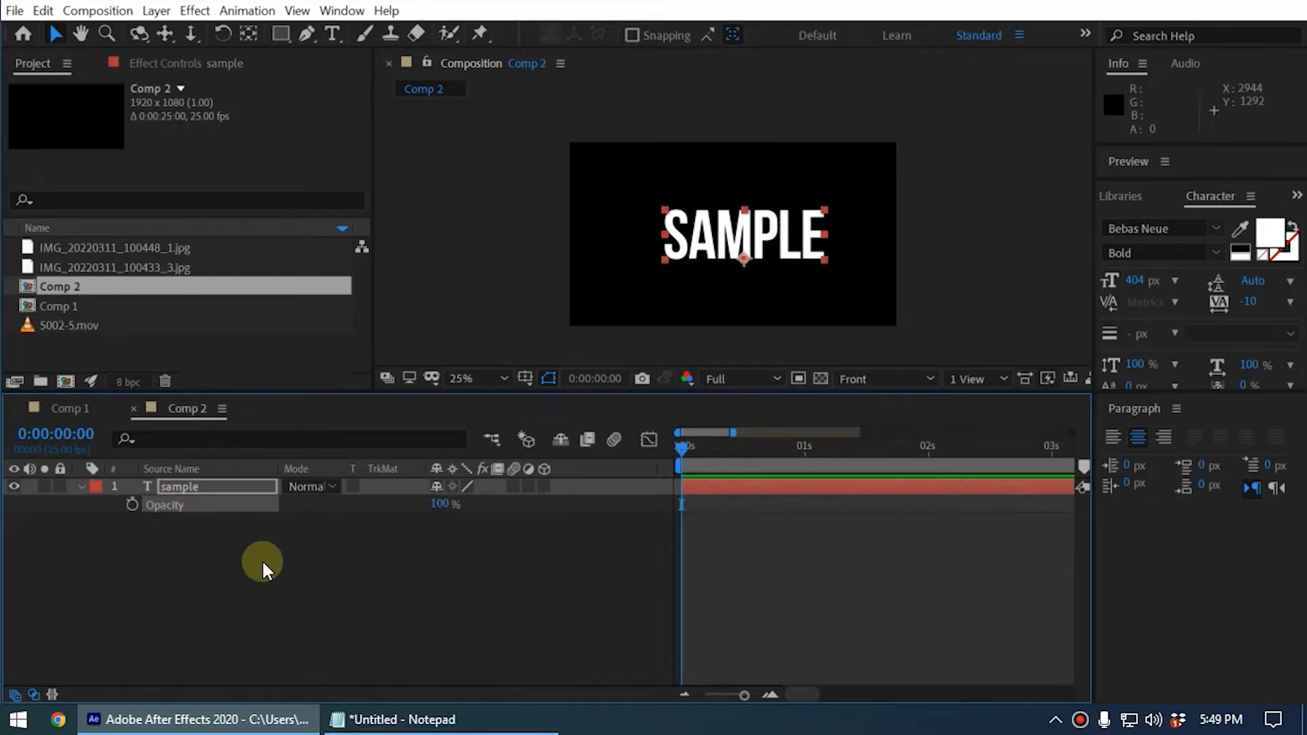
pyautogui.keyDown('alt'); pyautogui.click(132, 505); pyautogui.keyUp('alt')
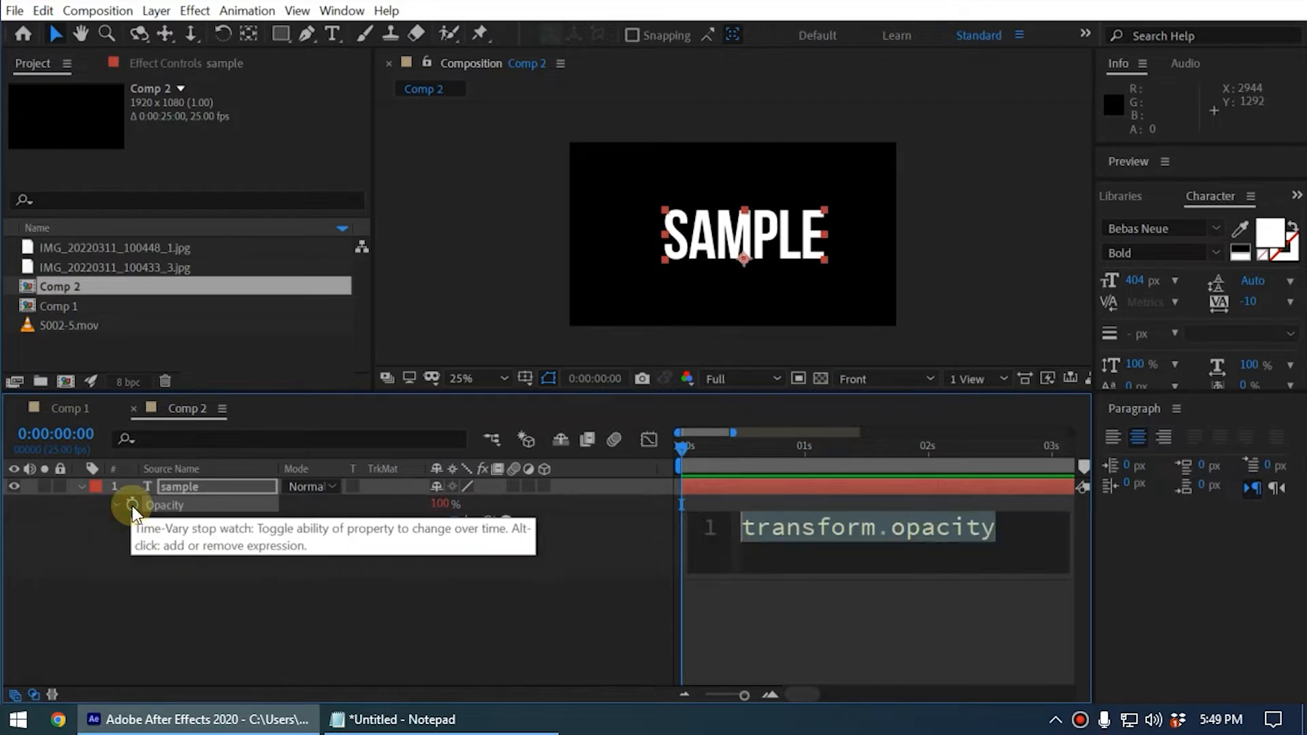
pyautogui.write('ran')
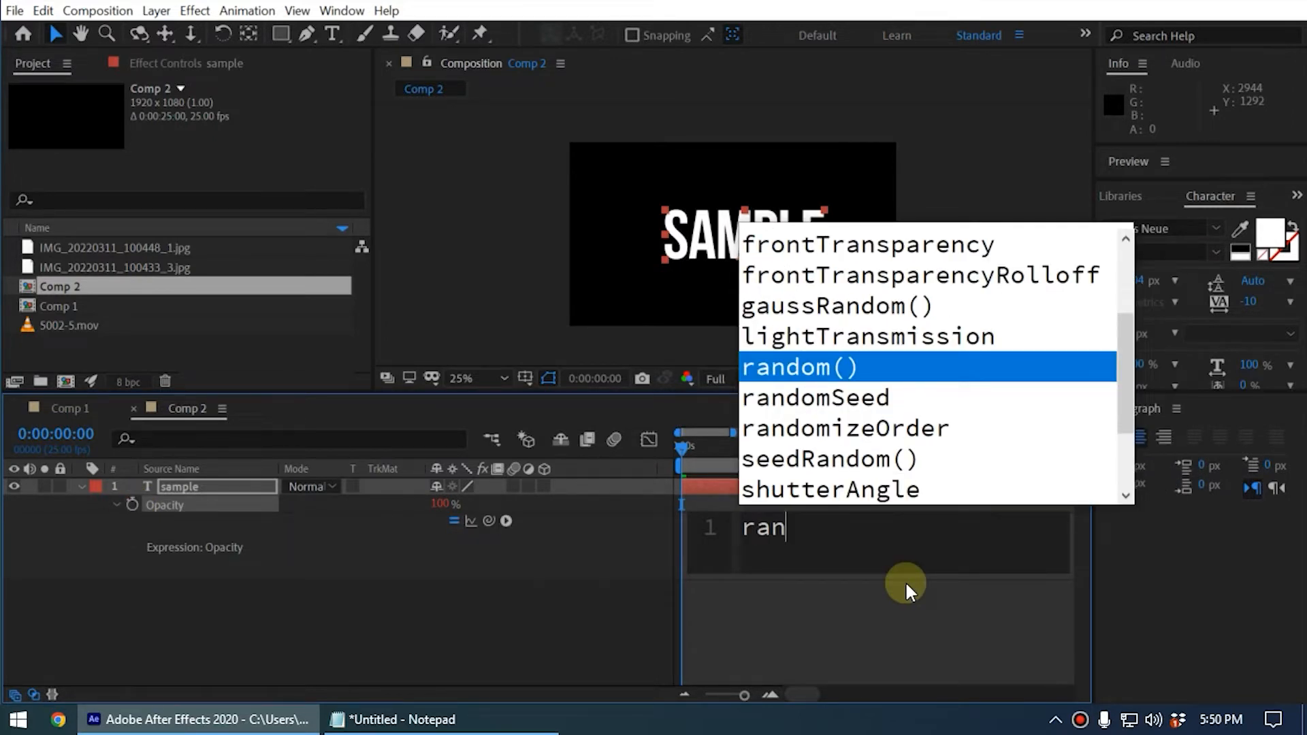
pyautogui.press('Return')
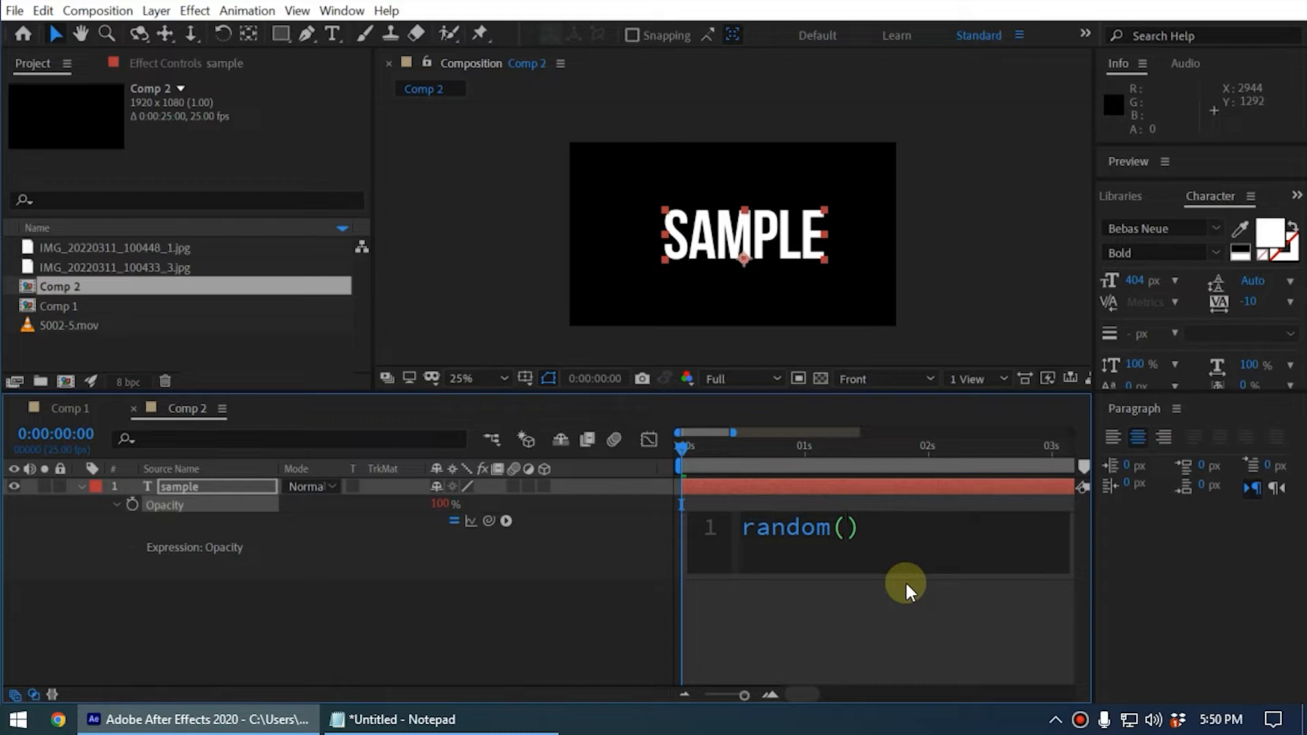
pyautogui.write('100')
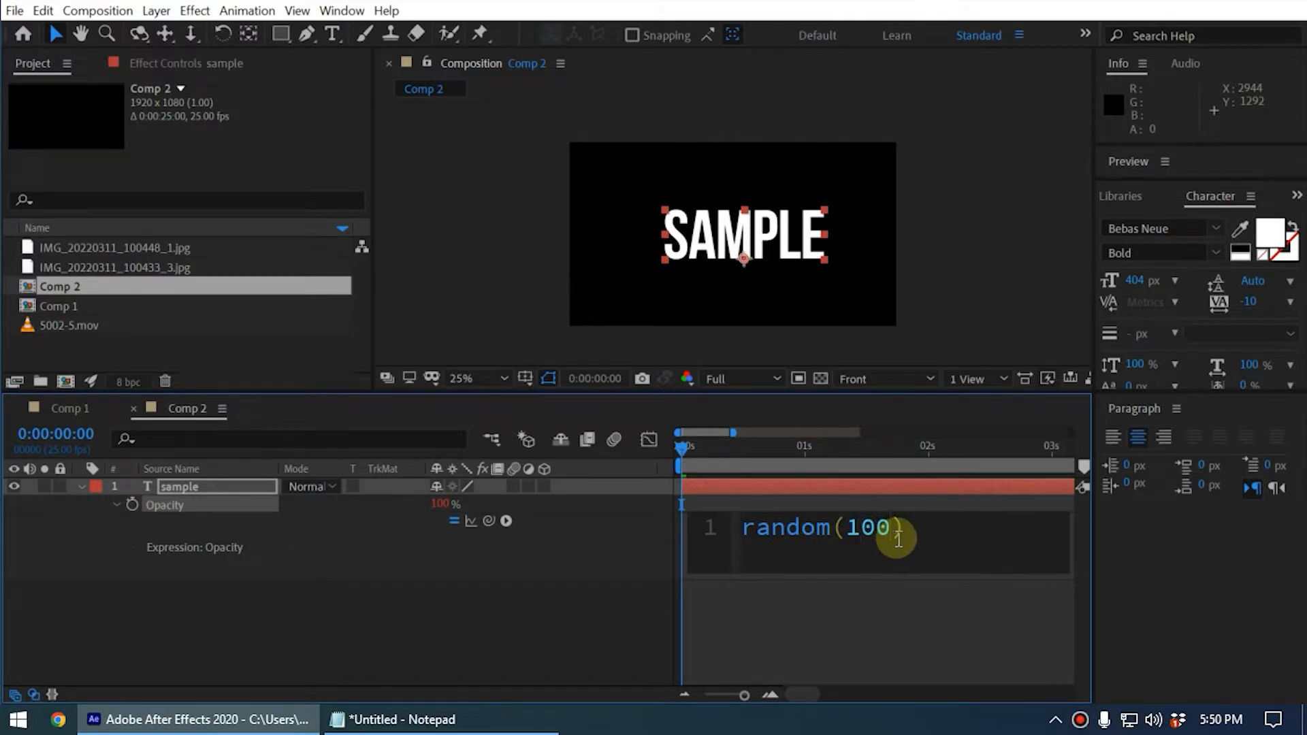
pyautogui.click(864, 652)
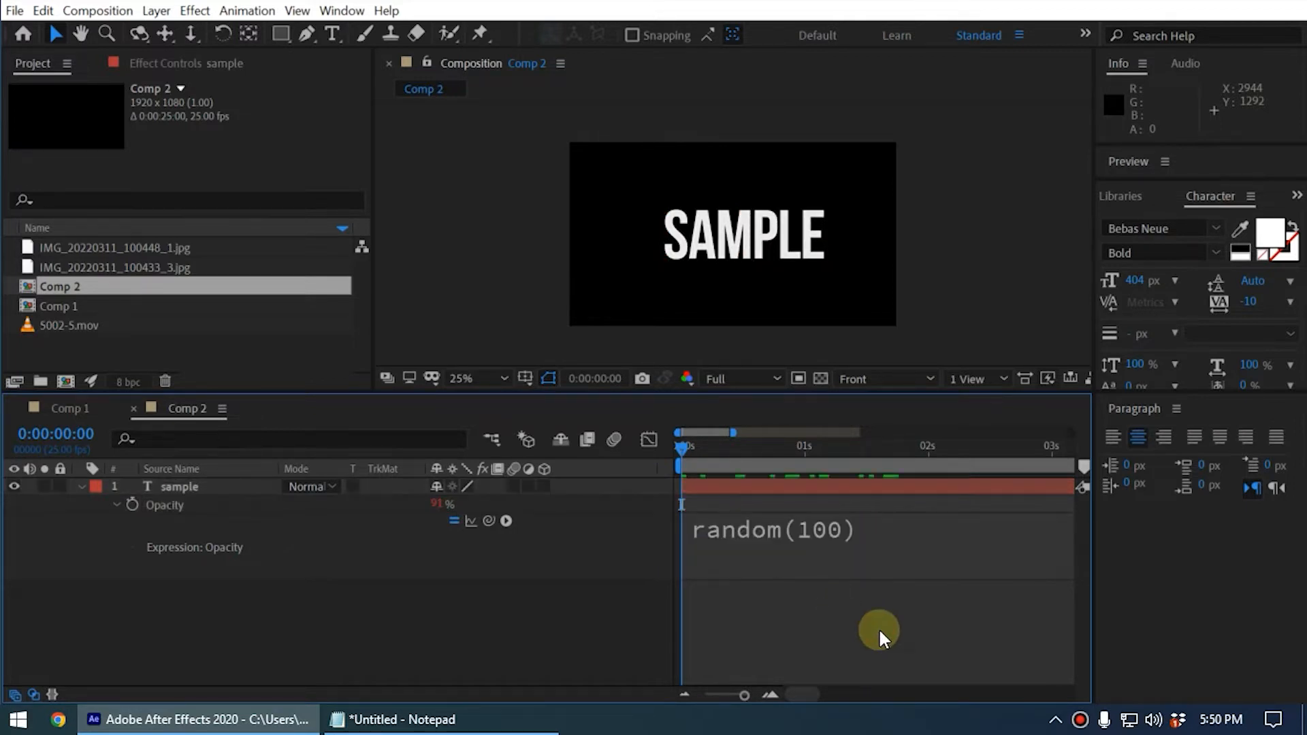
# End the work area at 0:00:02:00, play the preview and scrub through frames to check the layer's changing opacity.
pyautogui.moveTo(926, 452); pyautogui.dragTo(929, 451)
pyautogui.press('n')
pyautogui.press('space')
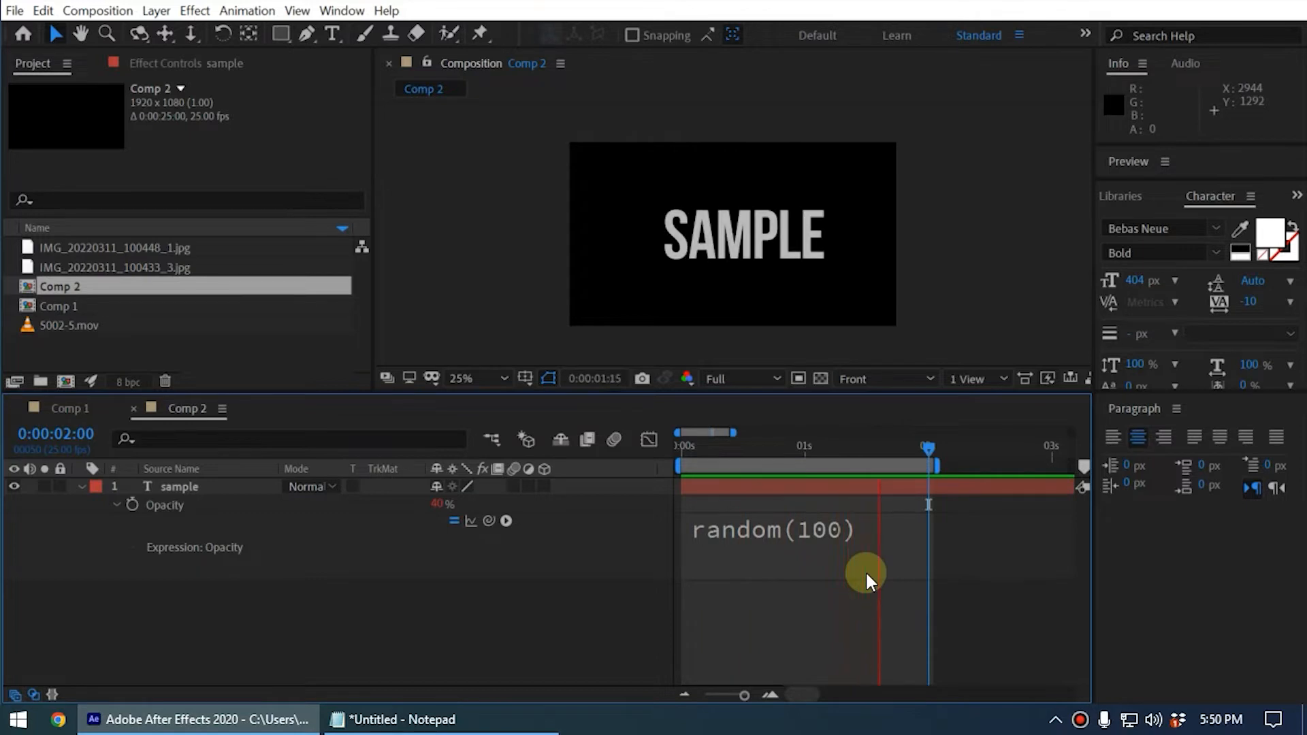
pyautogui.click(749, 454)
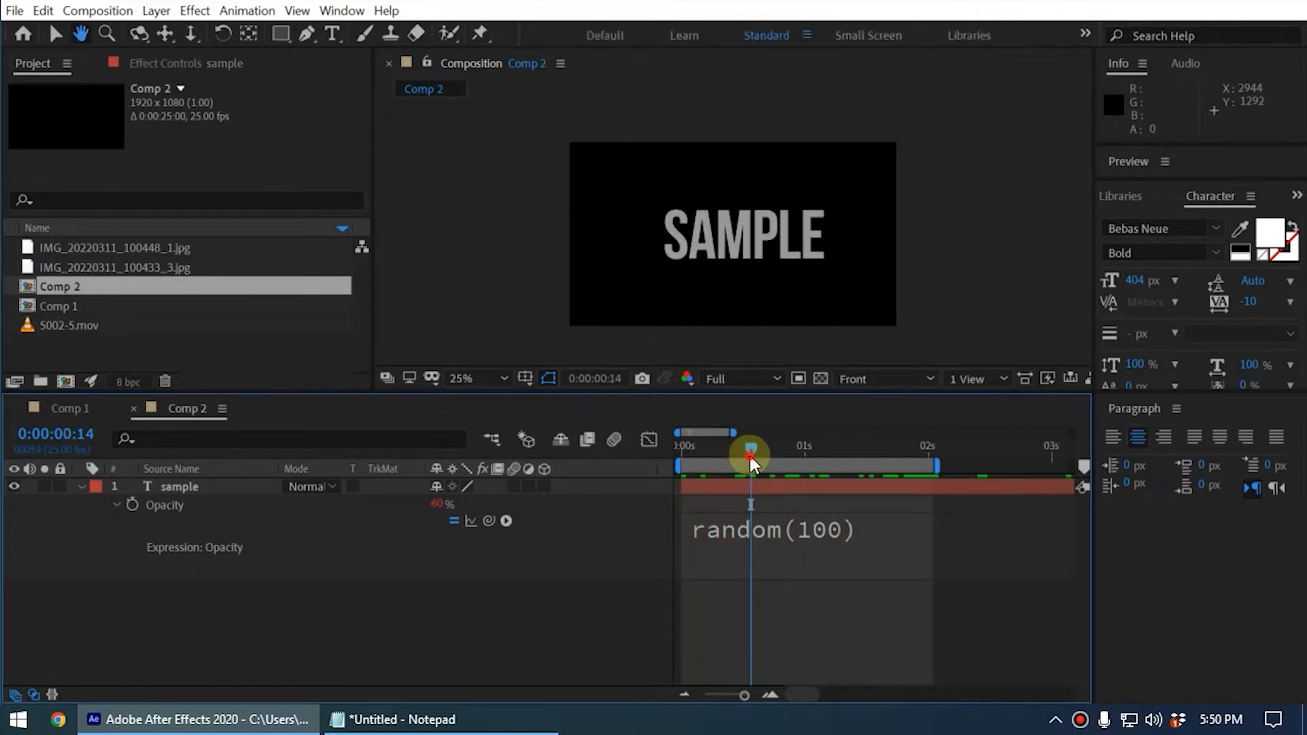
pyautogui.moveTo(749, 453); pyautogui.dragTo(787, 467)
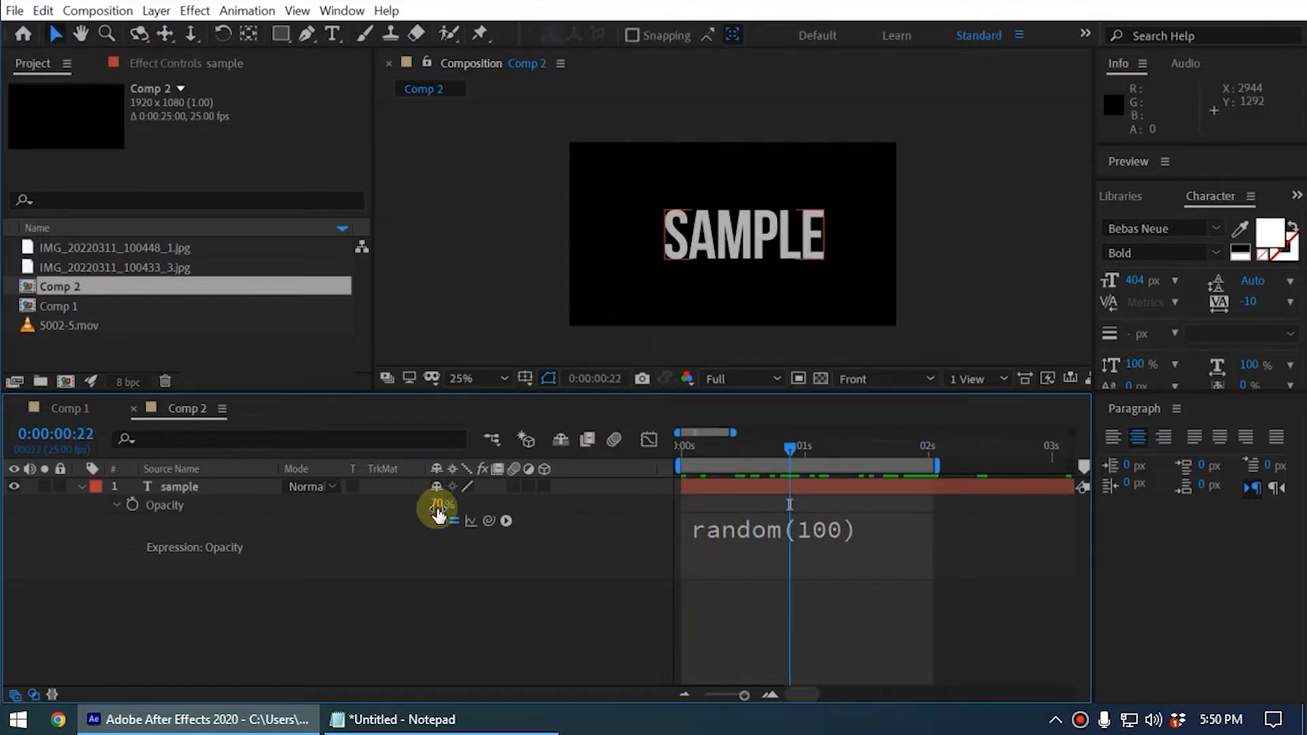
pyautogui.moveTo(797, 448); pyautogui.dragTo(835, 466)
# Remove the expression from the sample layer's Opacity.
pyautogui.click(794, 539)
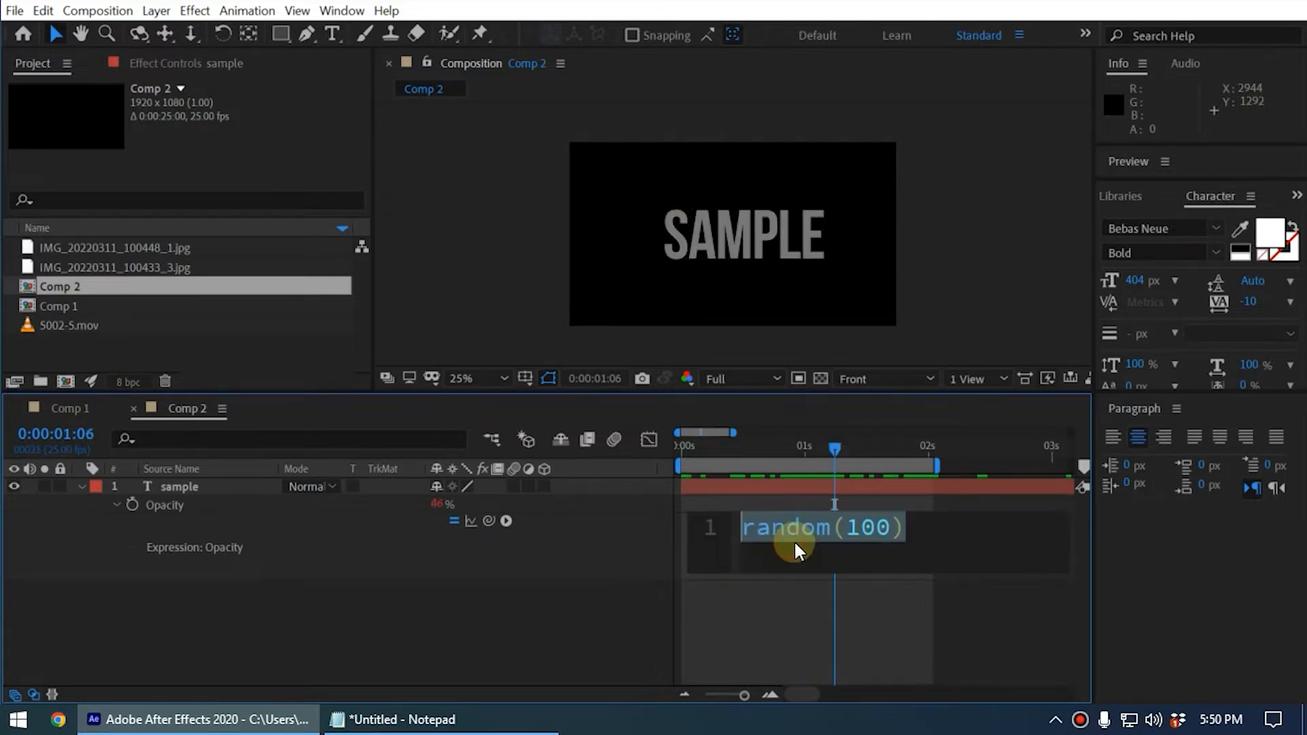
pyautogui.press('BackSpace')
pyautogui.click(544, 617)
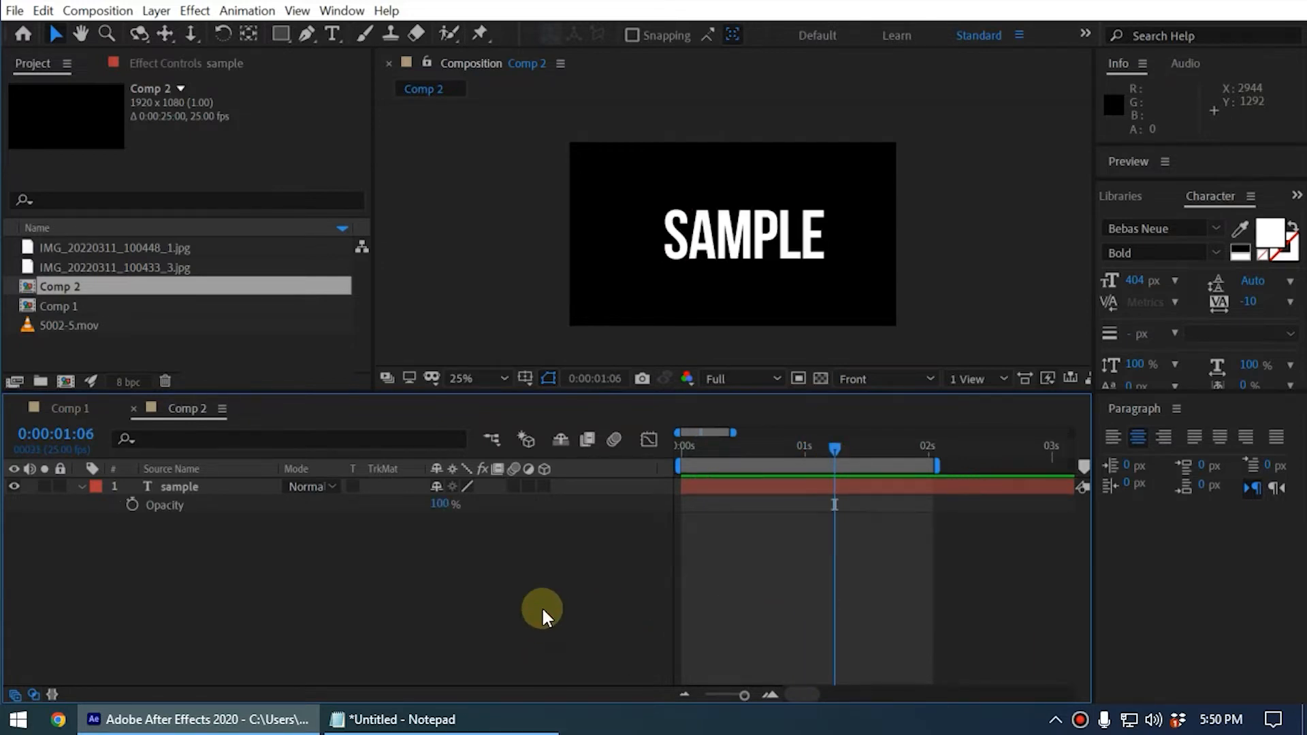
# Reveal the sample layer's text properties and add the expression random(50) to its Source Text.
pyautogui.click(173, 484)
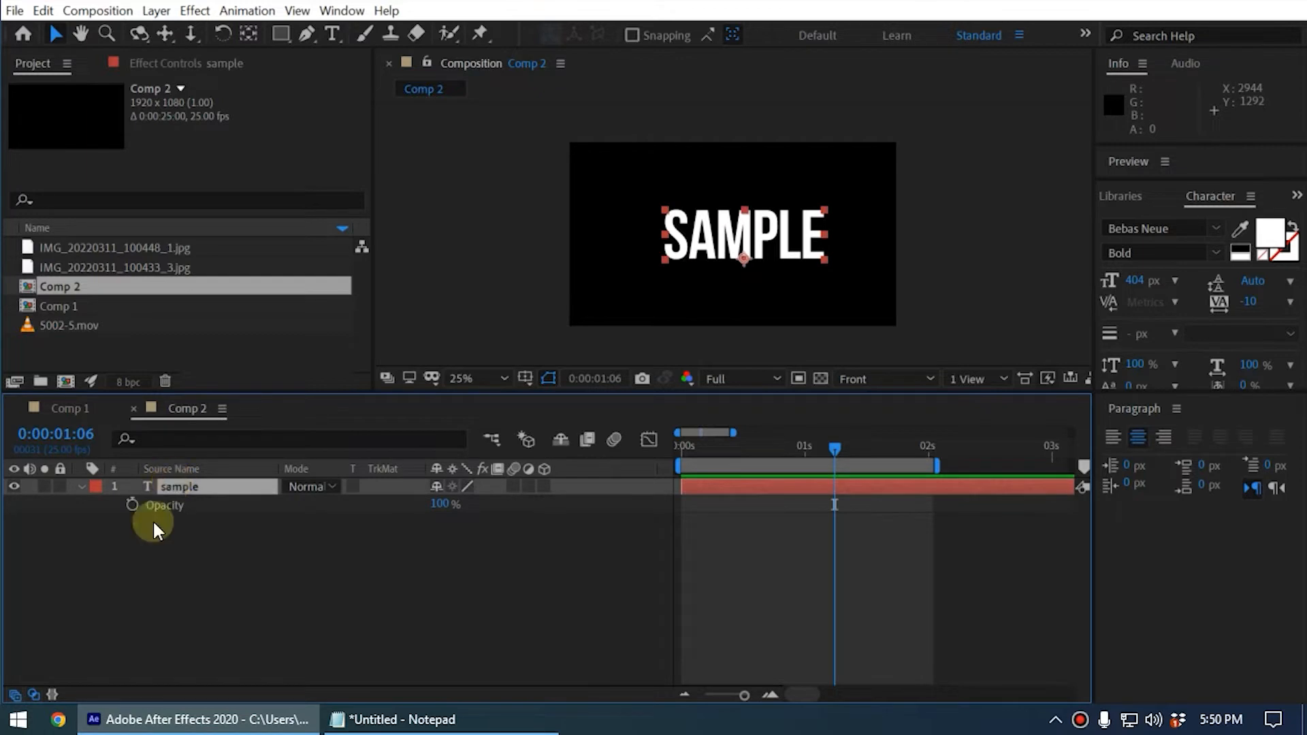
pyautogui.click(80, 487)
pyautogui.click(79, 488)
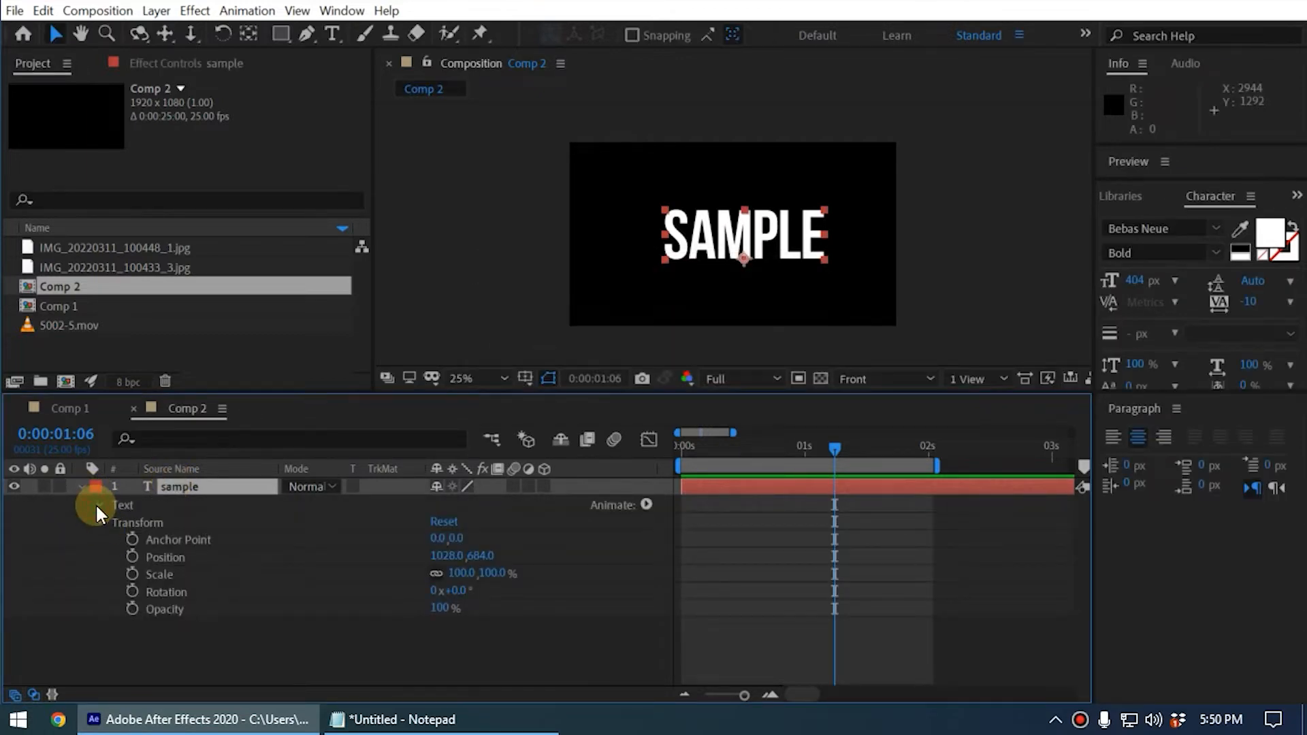
pyautogui.click(95, 506)
pyautogui.click(178, 521)
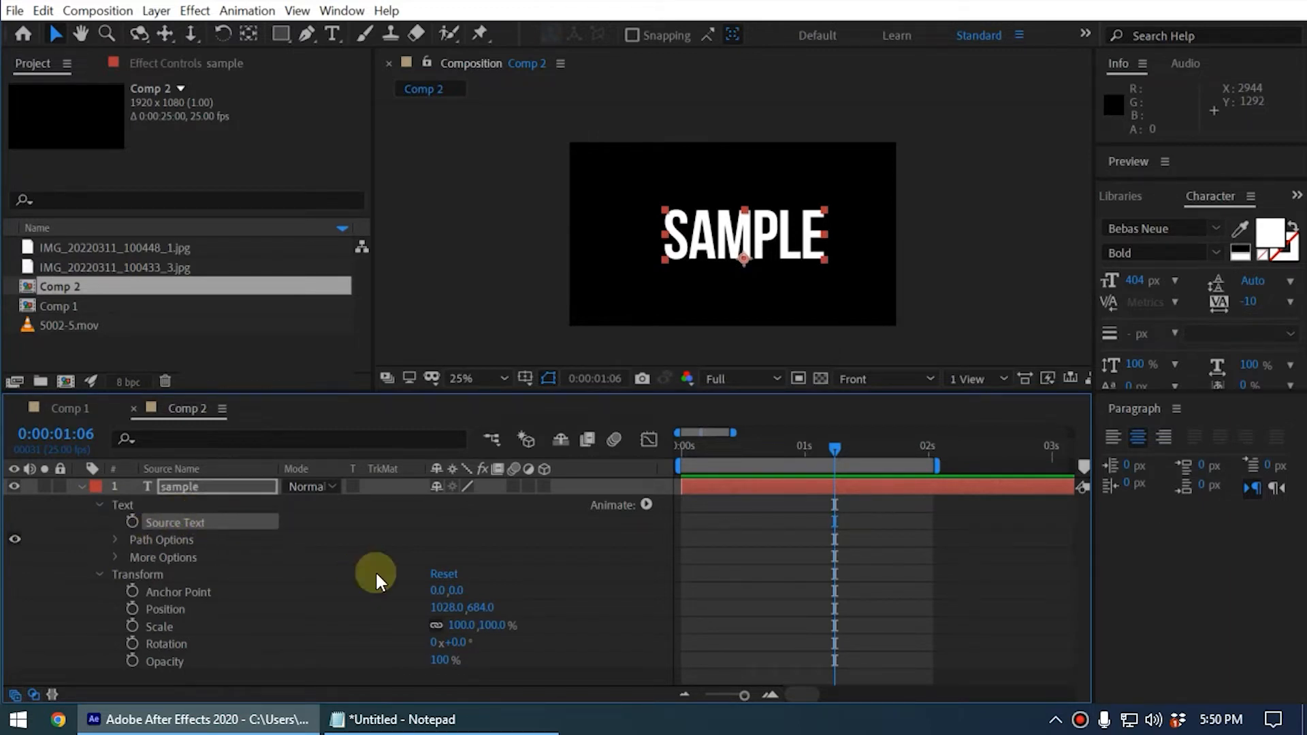
pyautogui.keyDown('alt'); pyautogui.click(131, 524); pyautogui.keyUp('alt')
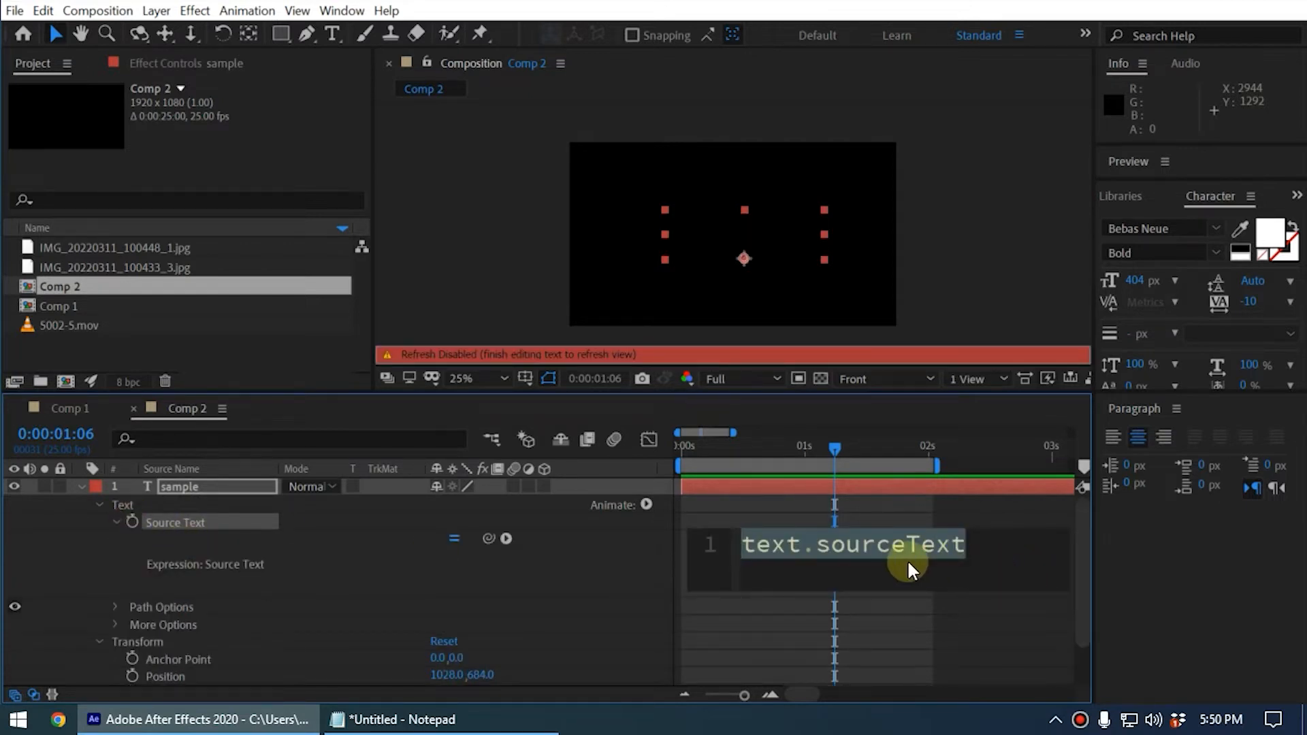
pyautogui.write('ran')
pyautogui.press('Return')
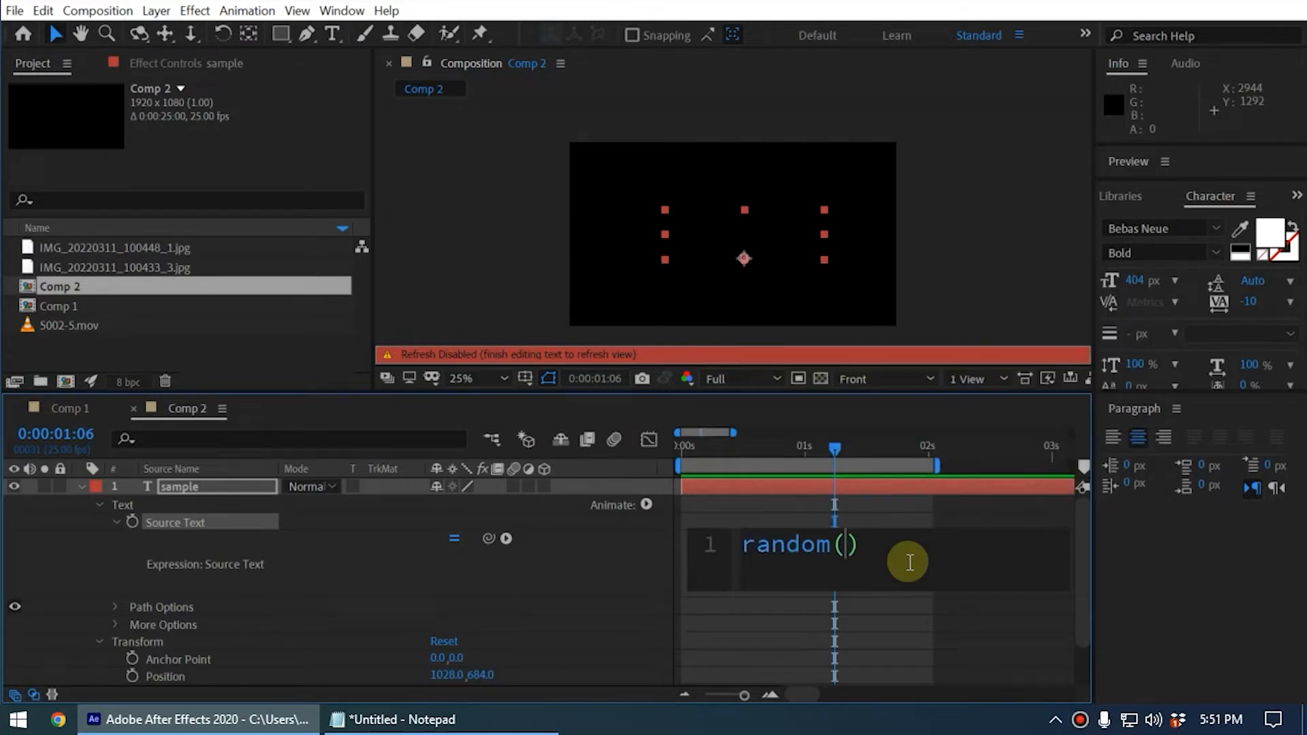
pyautogui.write('50')
pyautogui.click(915, 602)
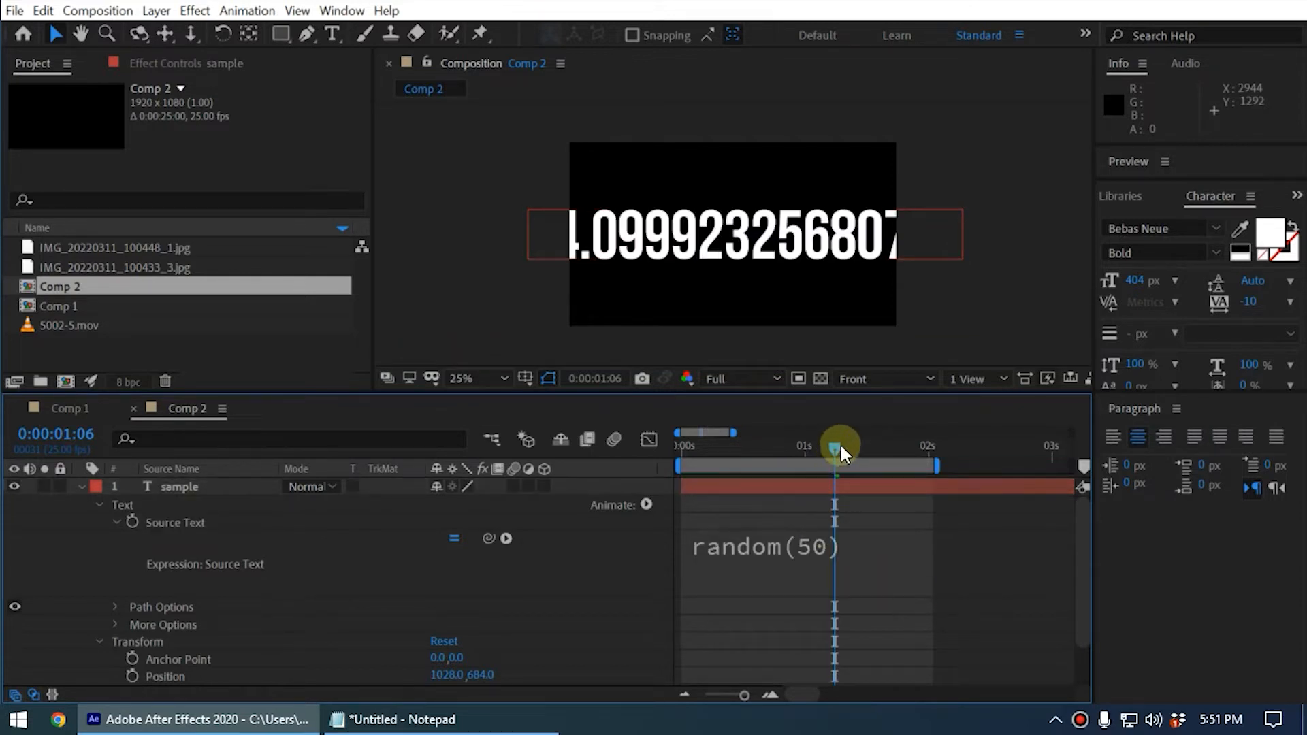
# Reduce the sample layer's font size to 251 px so the whole number fits in the frame.
pyautogui.moveTo(1136, 281); pyautogui.dragTo(963, 320)
pyautogui.click(757, 489)
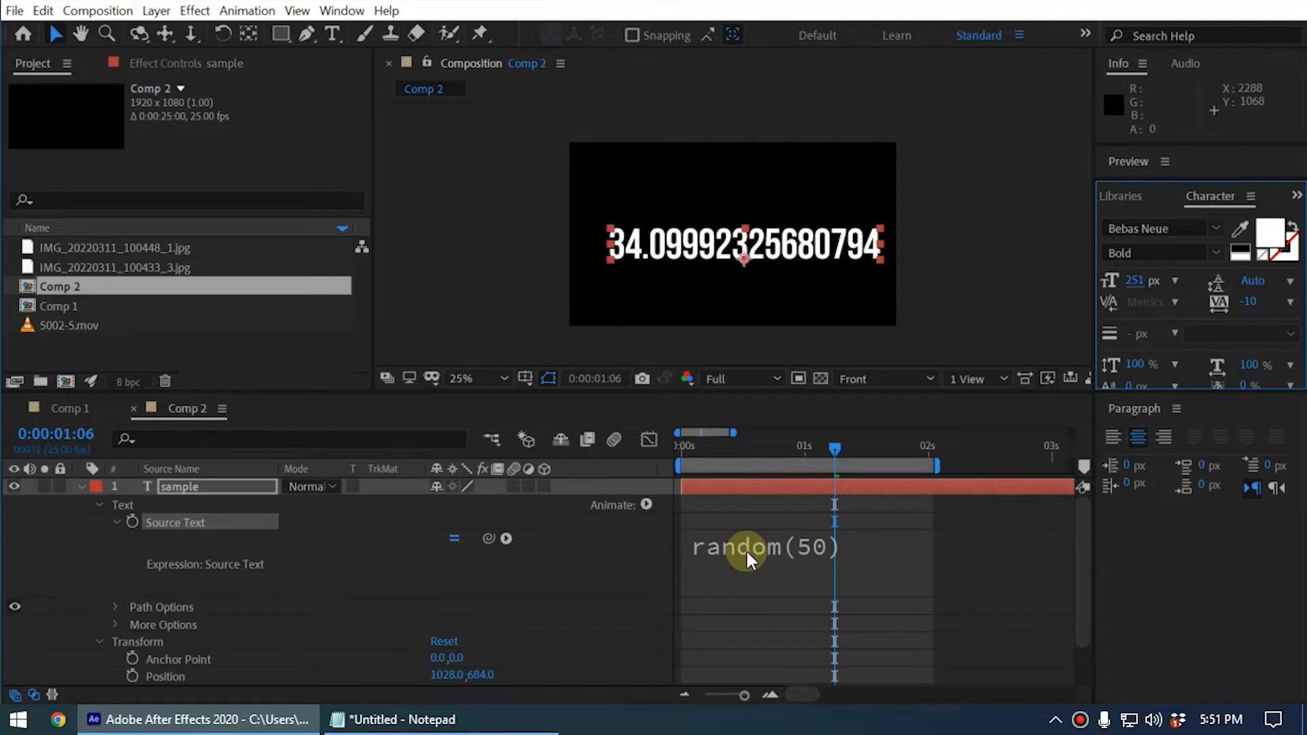
# Scrub and play through the timeline to examine how the random number in the text changes per frame.
pyautogui.moveTo(836, 451); pyautogui.dragTo(904, 510)
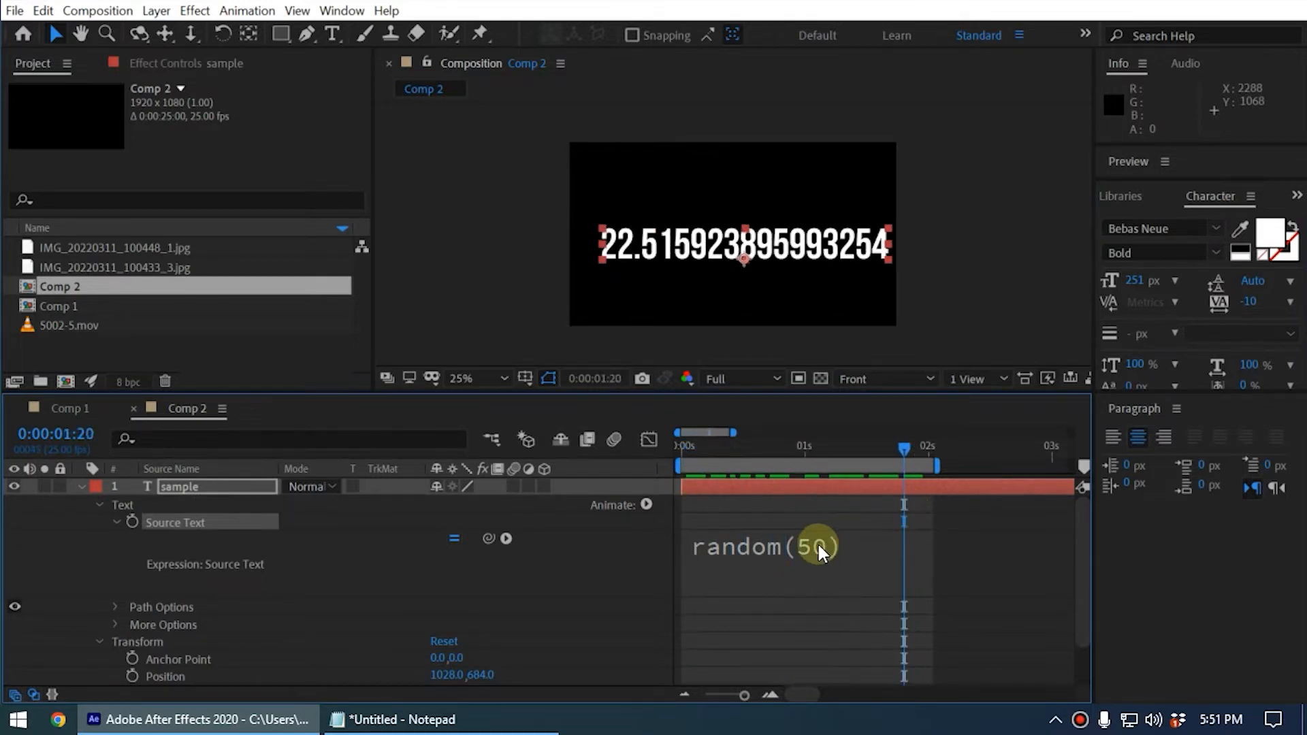
pyautogui.moveTo(902, 455); pyautogui.dragTo(568, 483)
pyautogui.press('space')
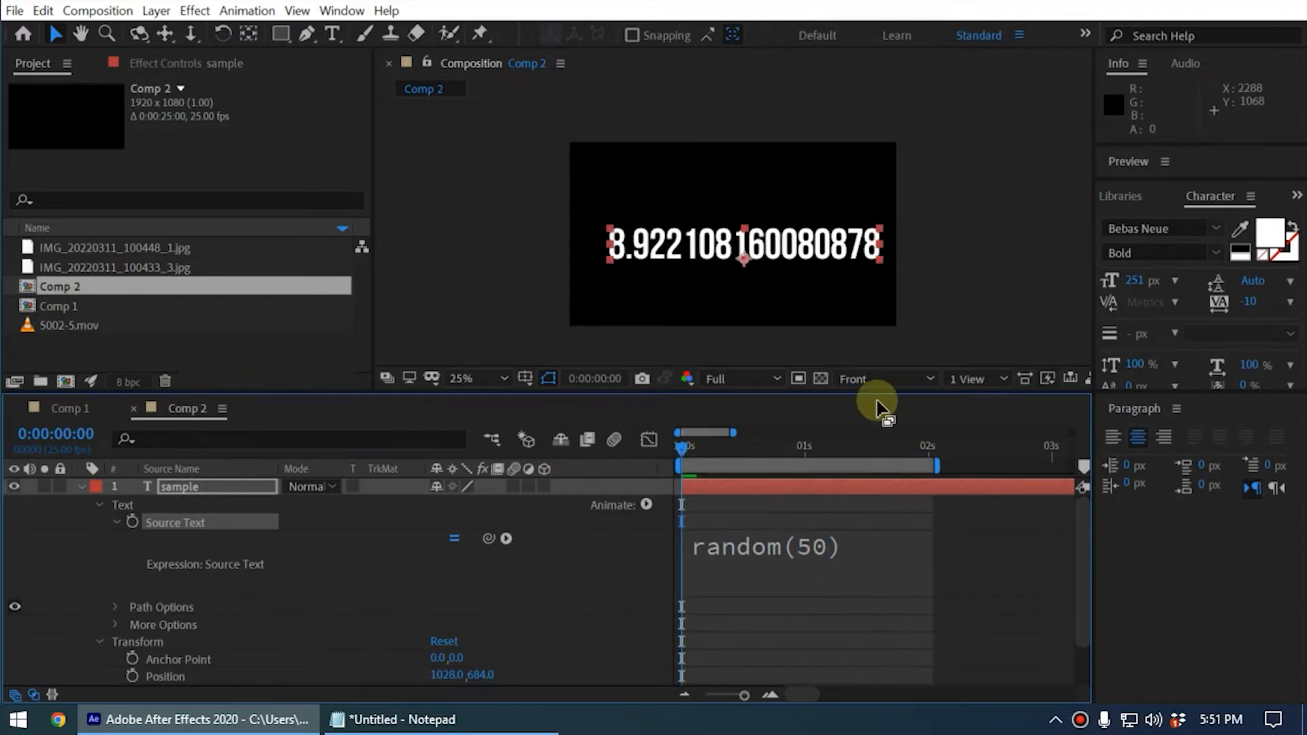
pyautogui.press('space')
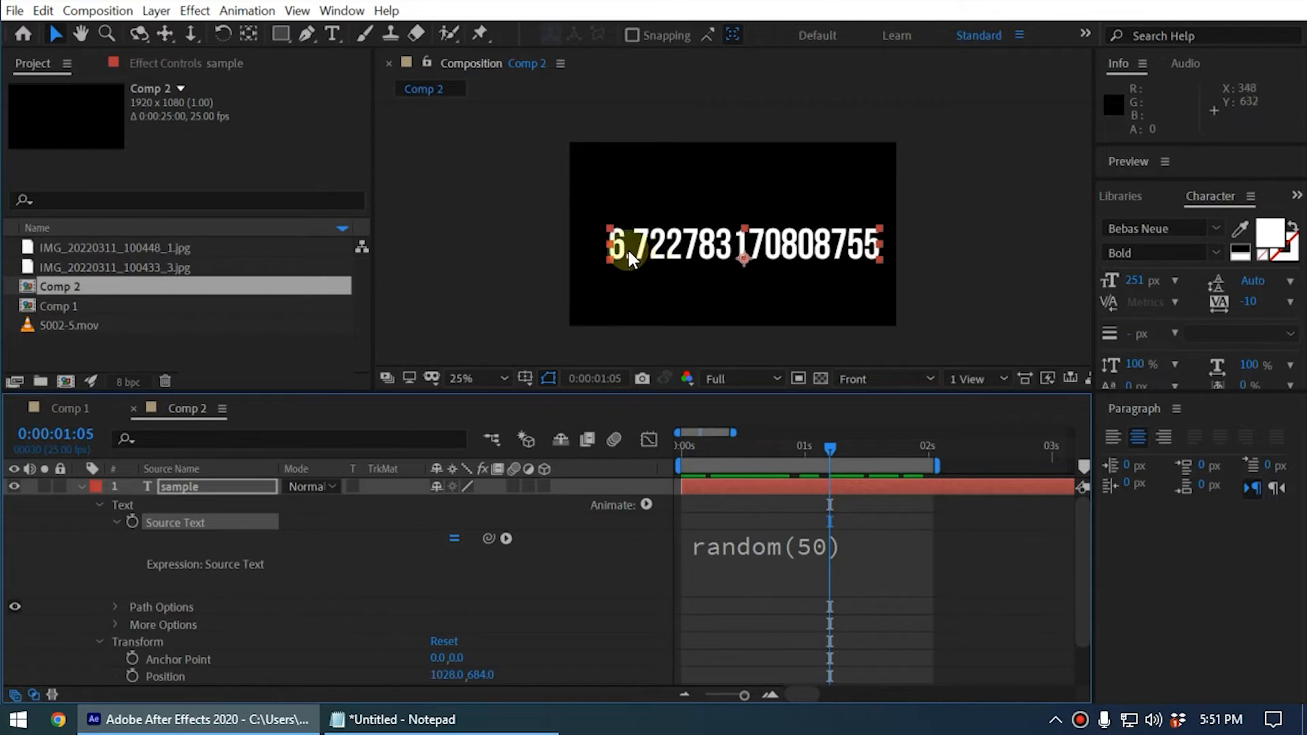
pyautogui.moveTo(832, 451); pyautogui.dragTo(760, 451)
pyautogui.click(797, 474)
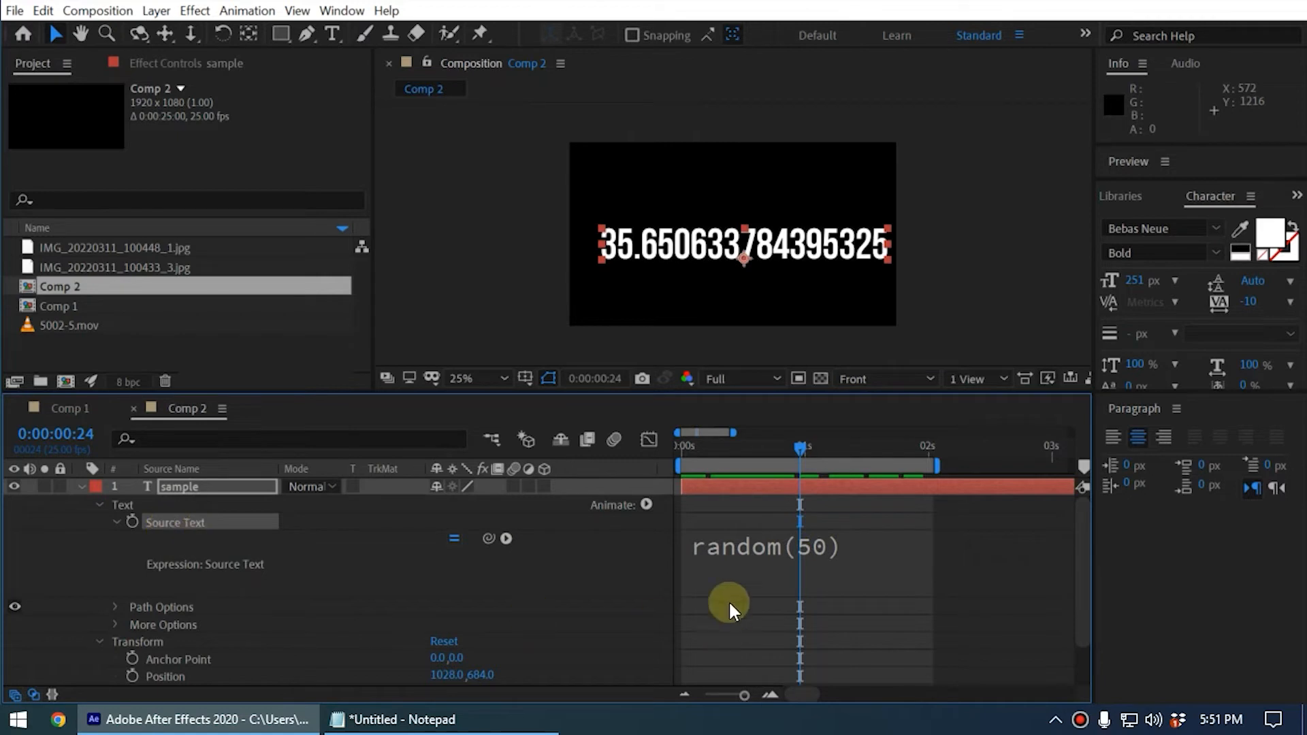
# Replace the Source Text expression with a=random(50).
pyautogui.click(721, 573)
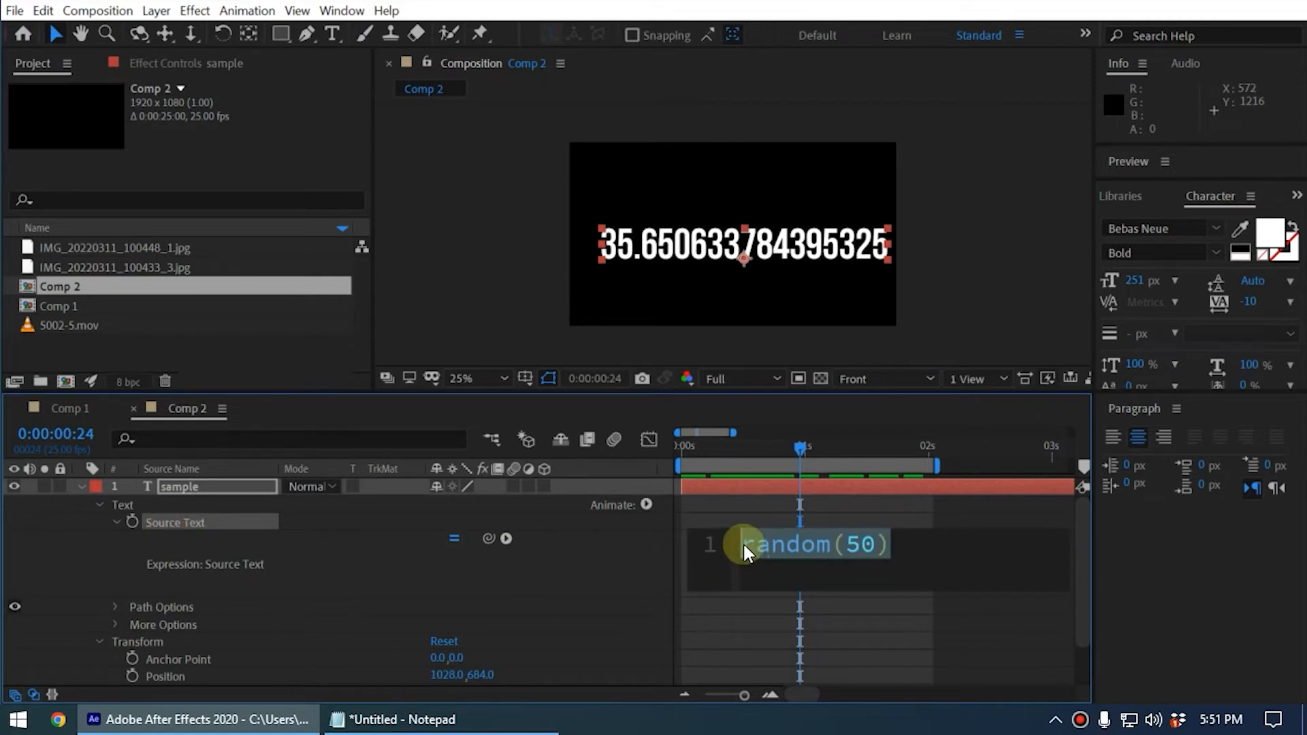
pyautogui.write('a=')
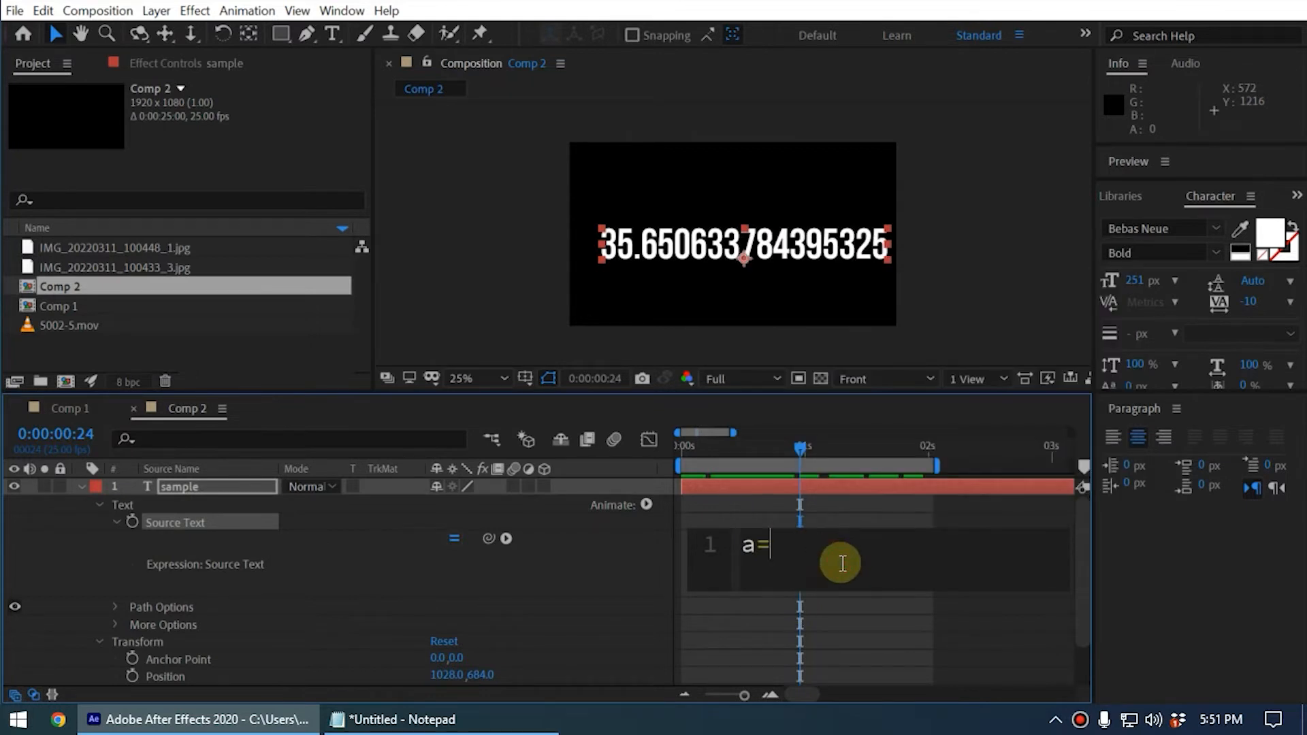
pyautogui.write('race()')
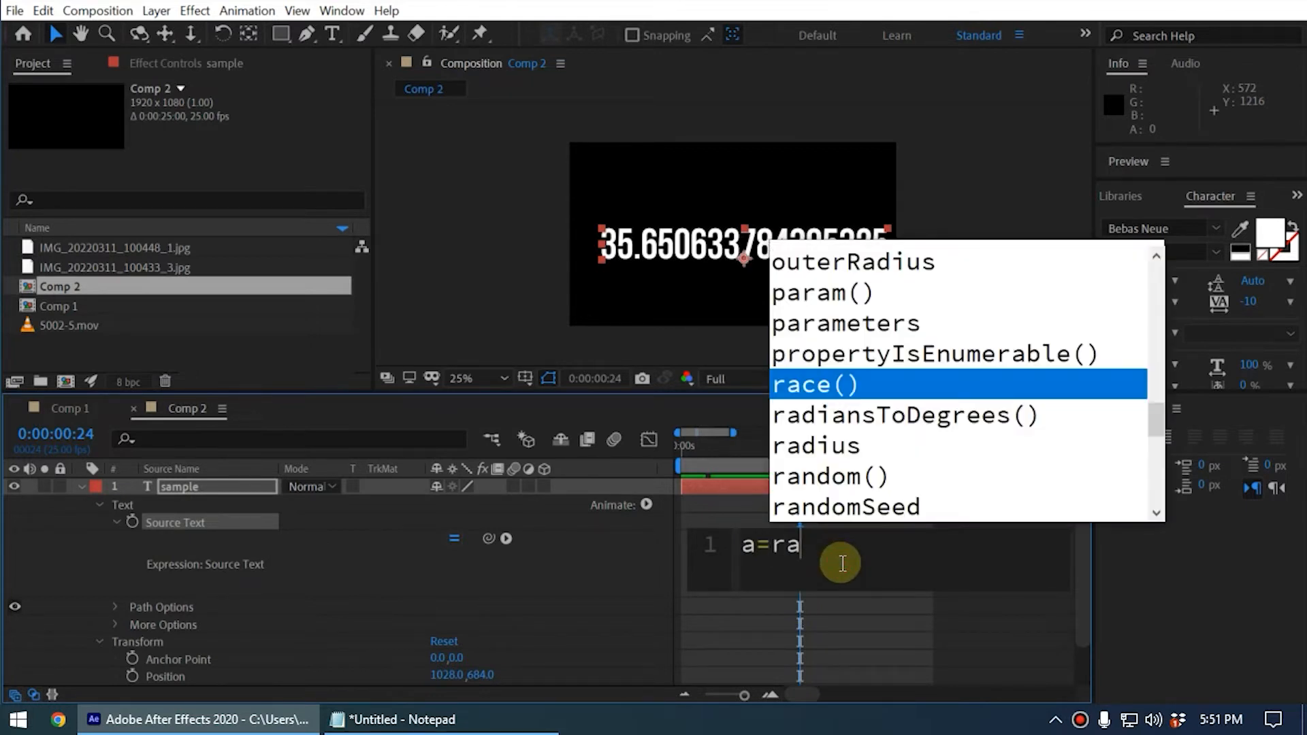
pyautogui.press('BackSpace')
pyautogui.press('BackSpace')
pyautogui.press('BackSpace')
pyautogui.press('BackSpace')
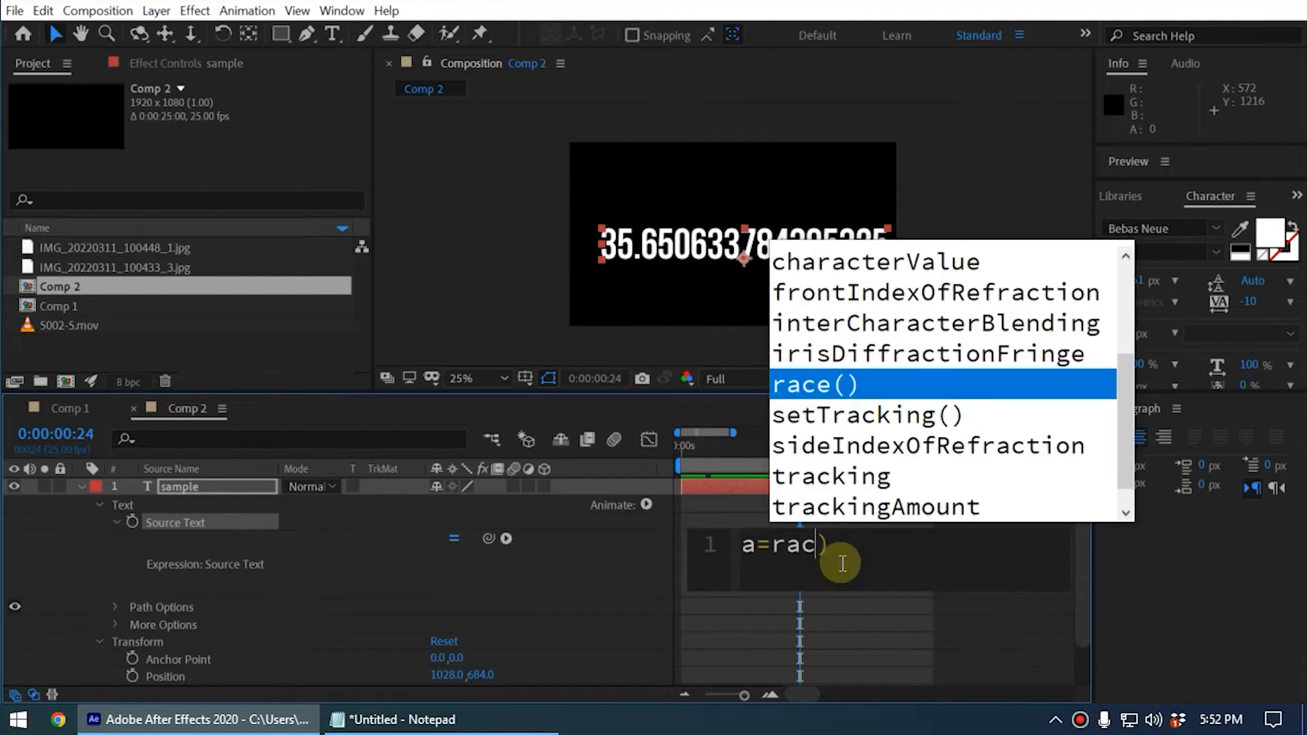
pyautogui.write('andom()')
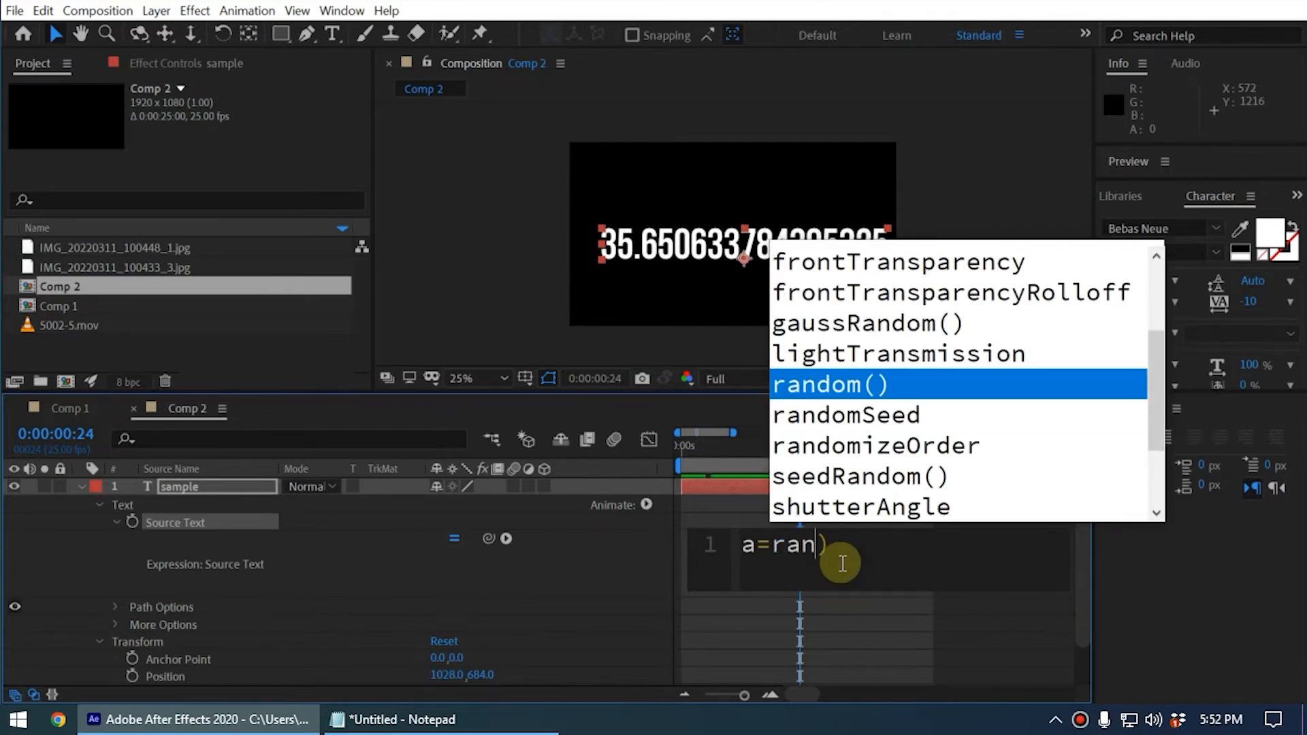
pyautogui.write('5')
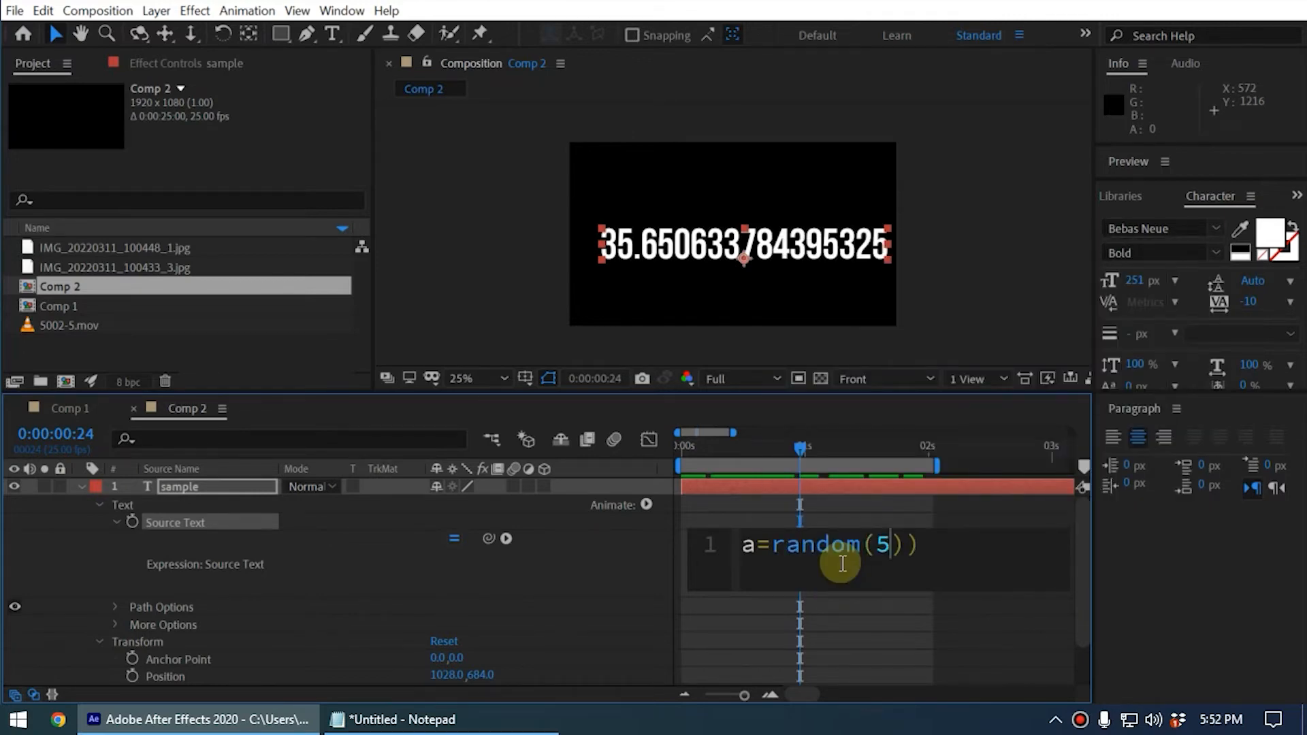
pyautogui.write('0')
pyautogui.click(947, 547)
pyautogui.press('BackSpace')
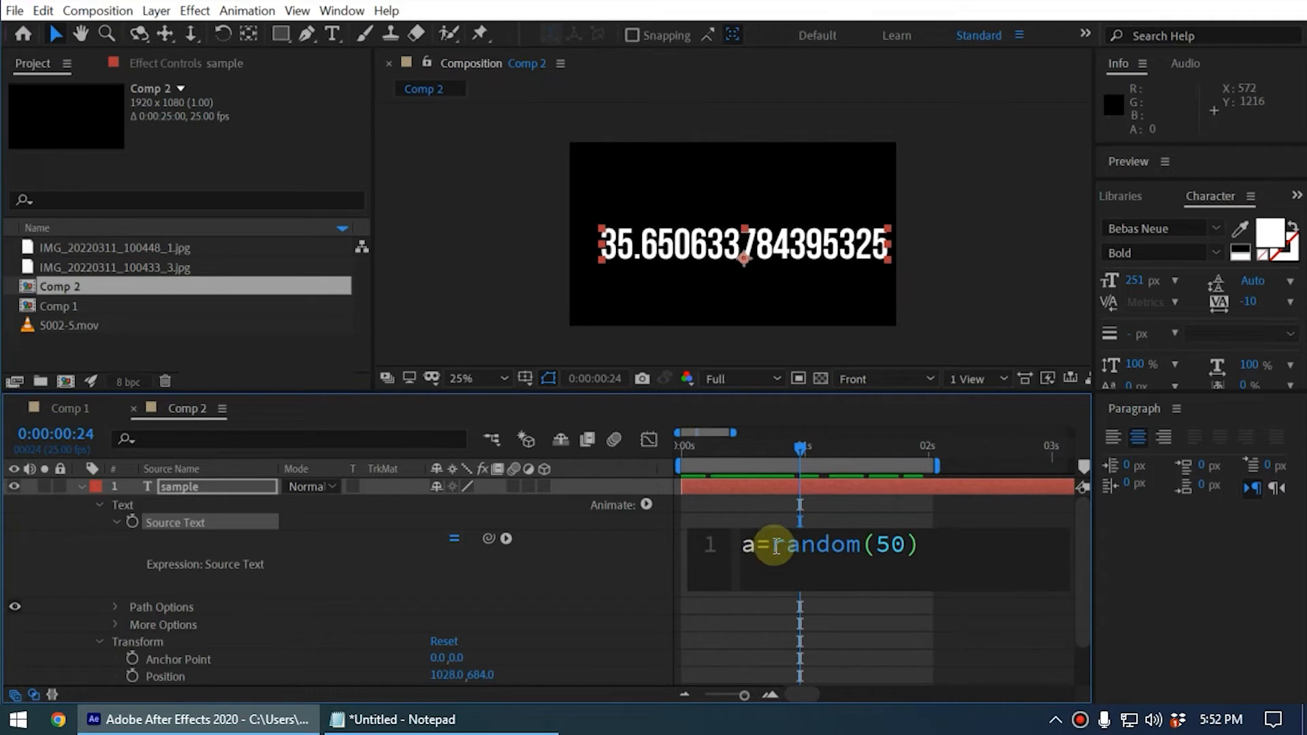
pyautogui.click(966, 617)
# Add a second line to the Source Text expression with the JavaScript Math function Math.round(value).
pyautogui.moveTo(791, 465)
pyautogui.mouseDown()
pyautogui.moveTo(791, 448)
pyautogui.moveTo(689, 459)
pyautogui.moveTo(787, 489)
pyautogui.mouseUp()
pyautogui.click(878, 562)
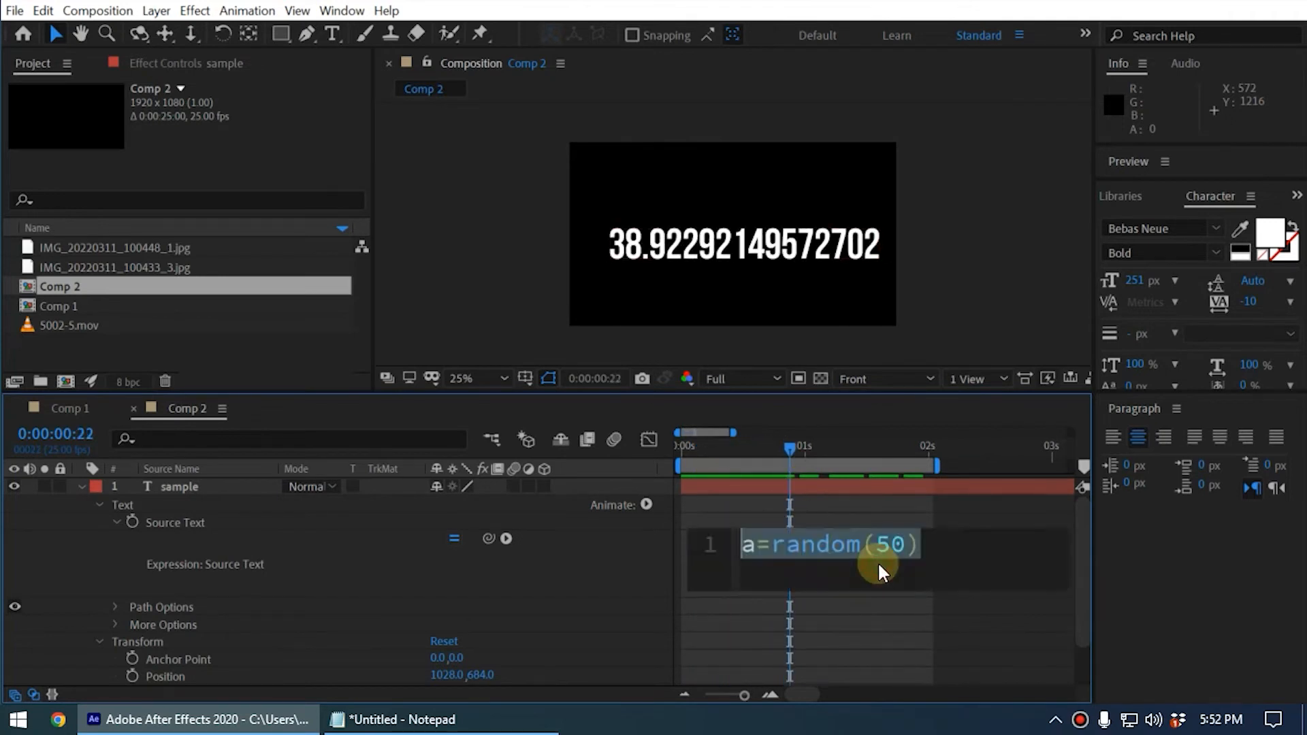
pyautogui.click(920, 545)
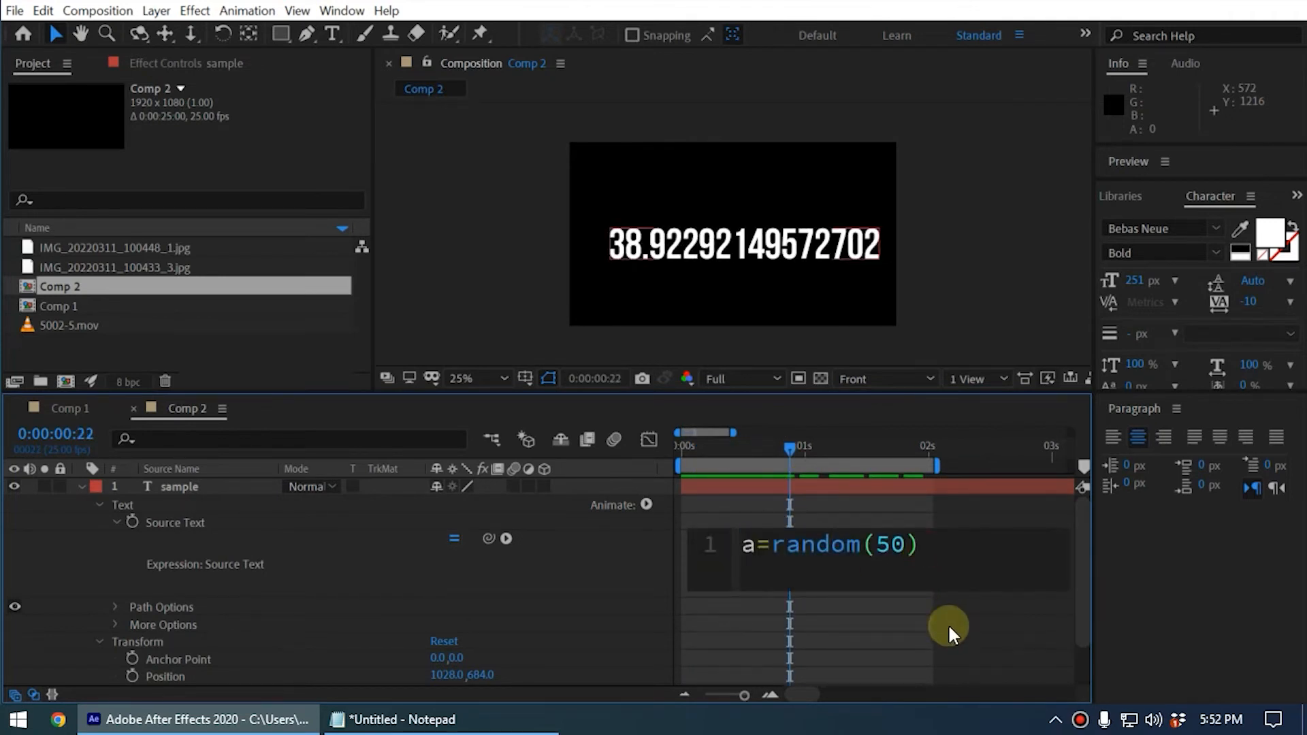
pyautogui.press('Return')
pyautogui.click(506, 540)
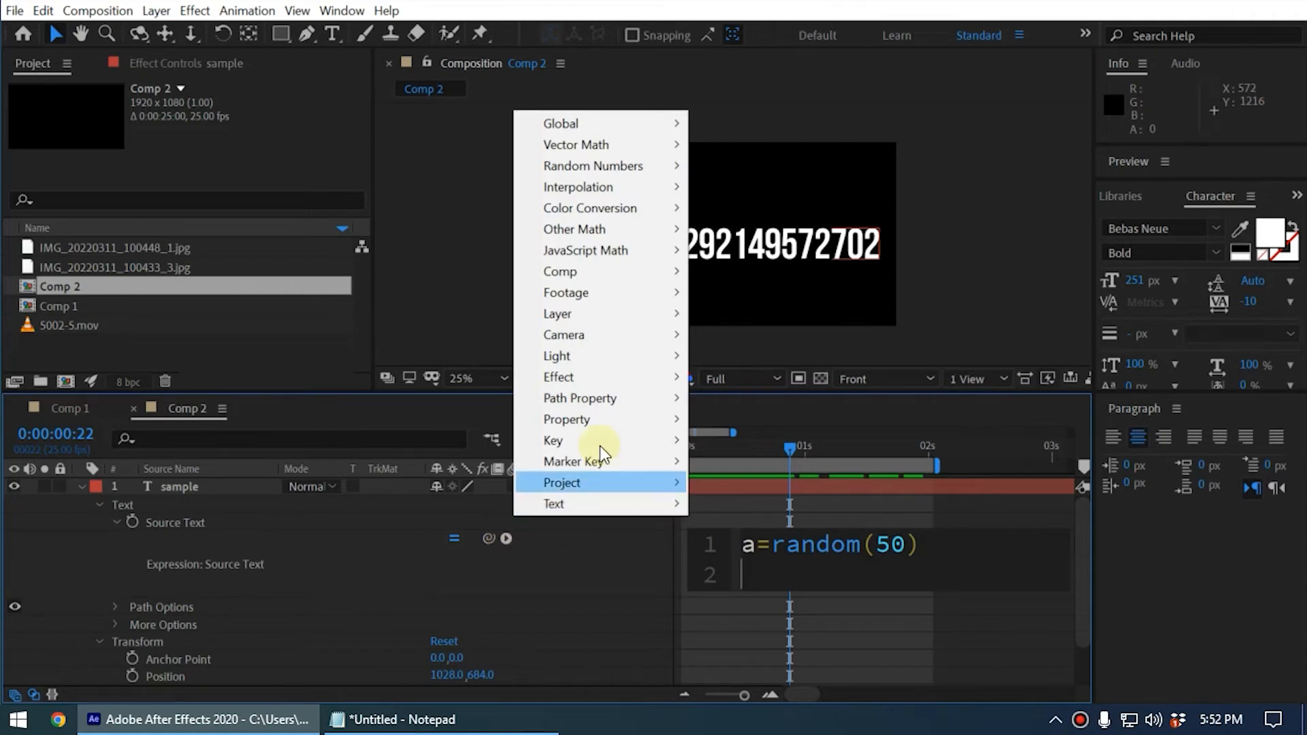
pyautogui.moveTo(591, 251)
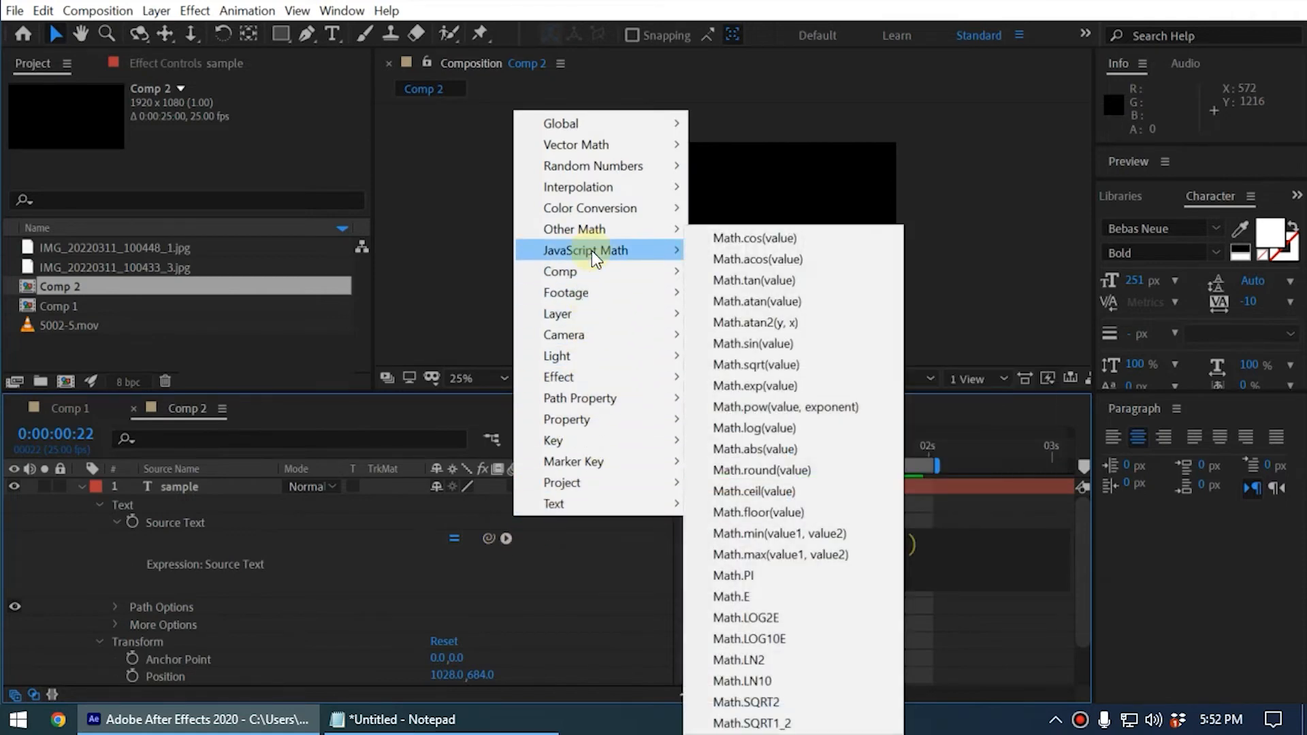
pyautogui.click(792, 476)
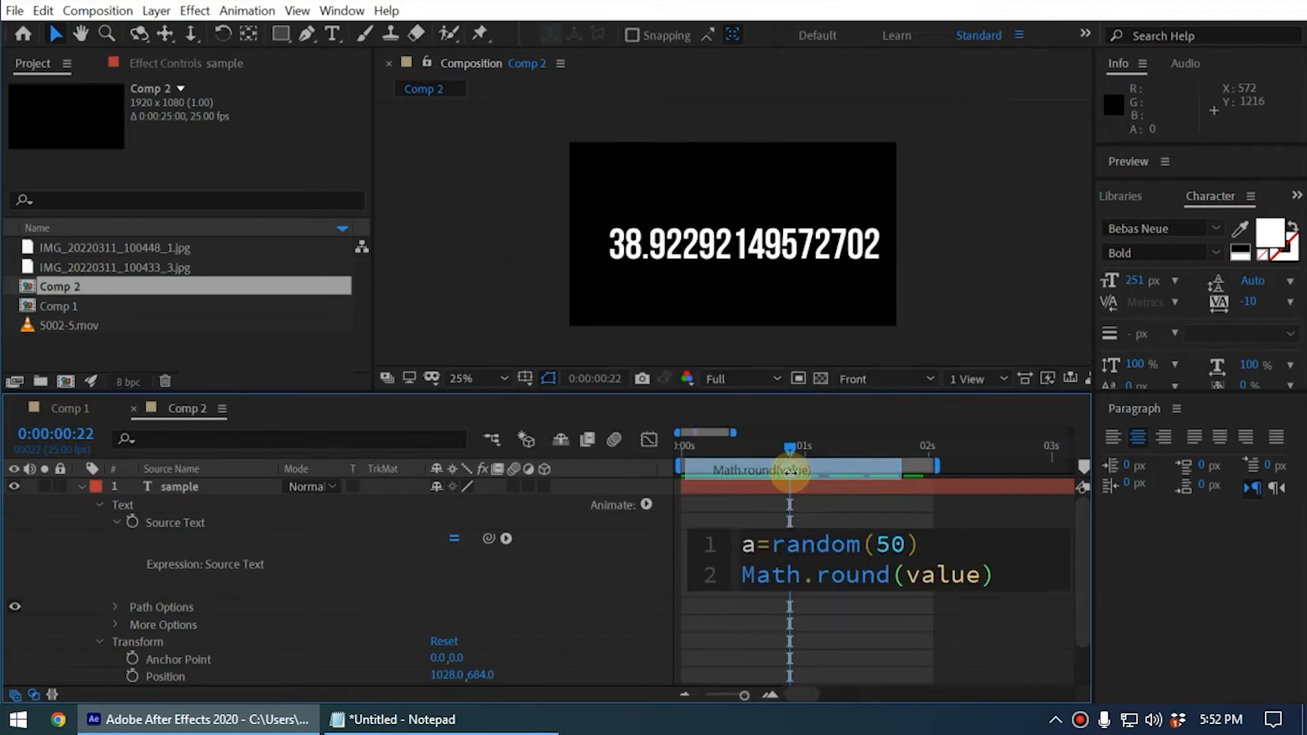
# Replace value in Math.round with the variable a, apply the expression, and play the composition from the first frame.
pyautogui.doubleClick(966, 575)
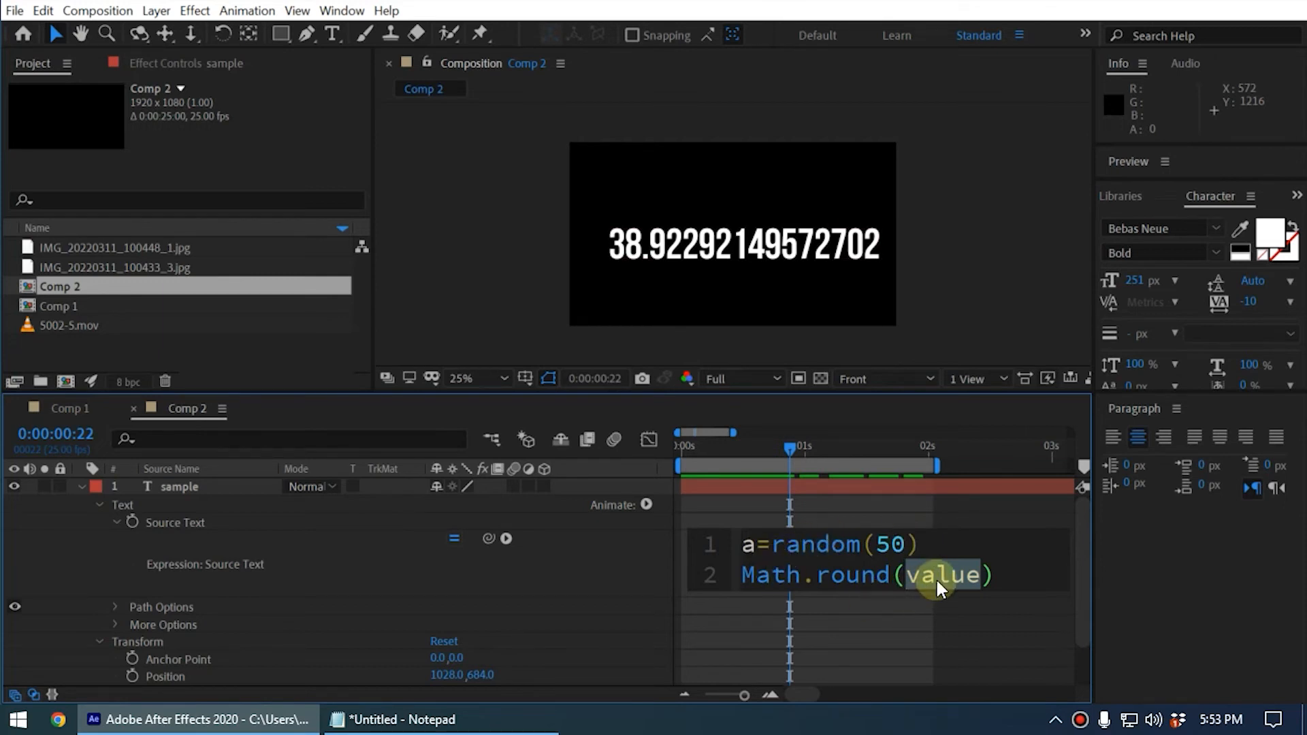
pyautogui.write('a')
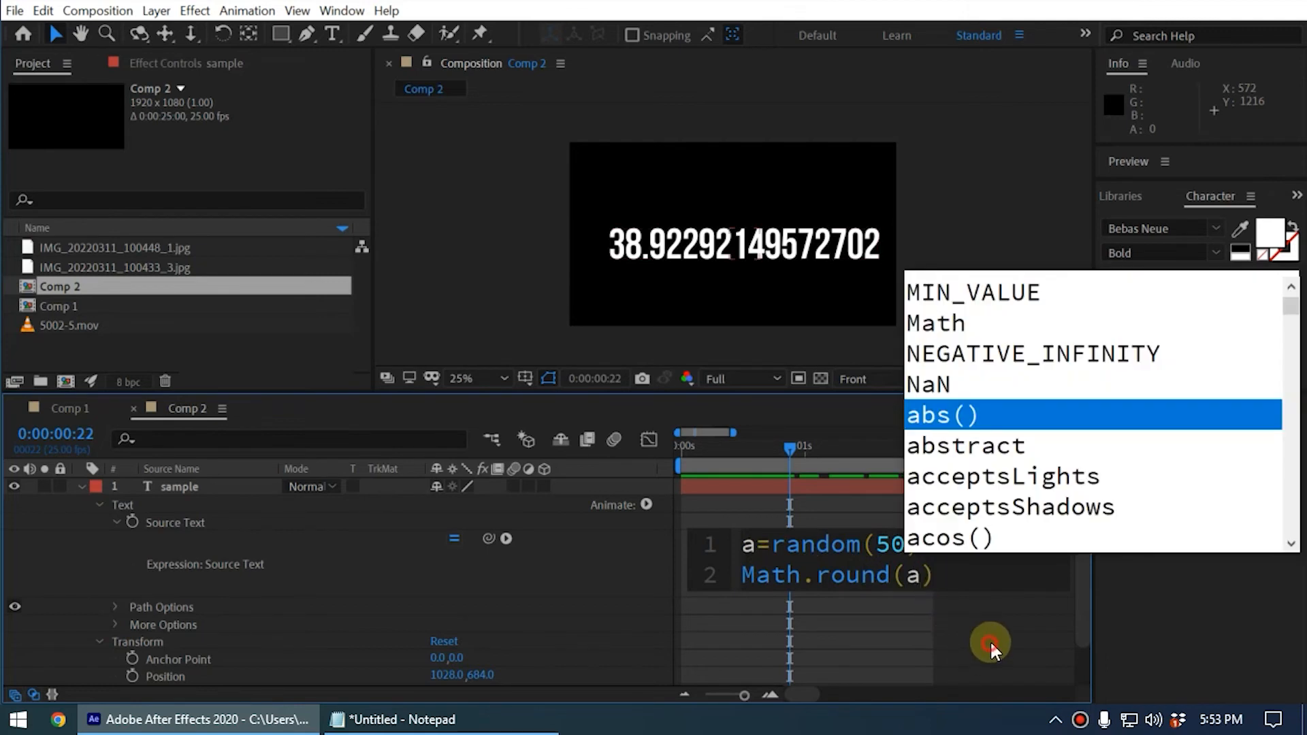
pyautogui.click(991, 650)
pyautogui.moveTo(788, 439); pyautogui.dragTo(643, 453)
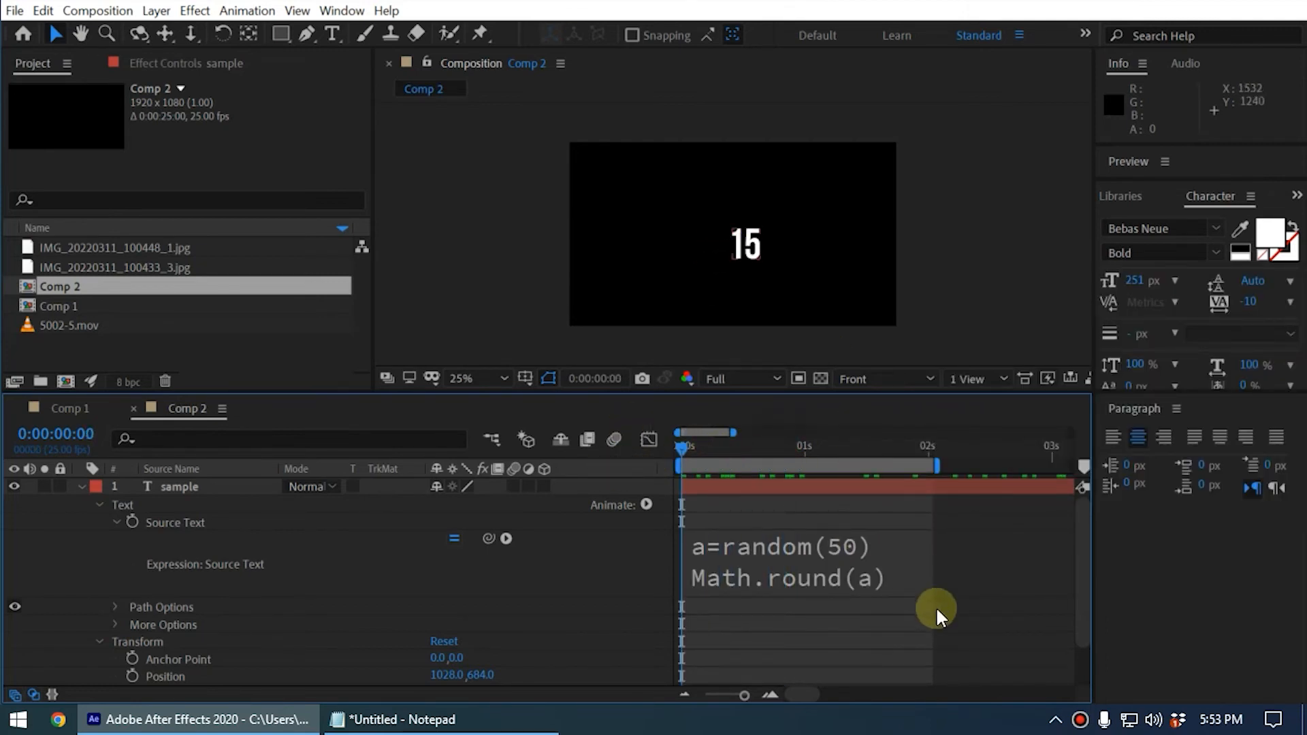
pyautogui.press('space')
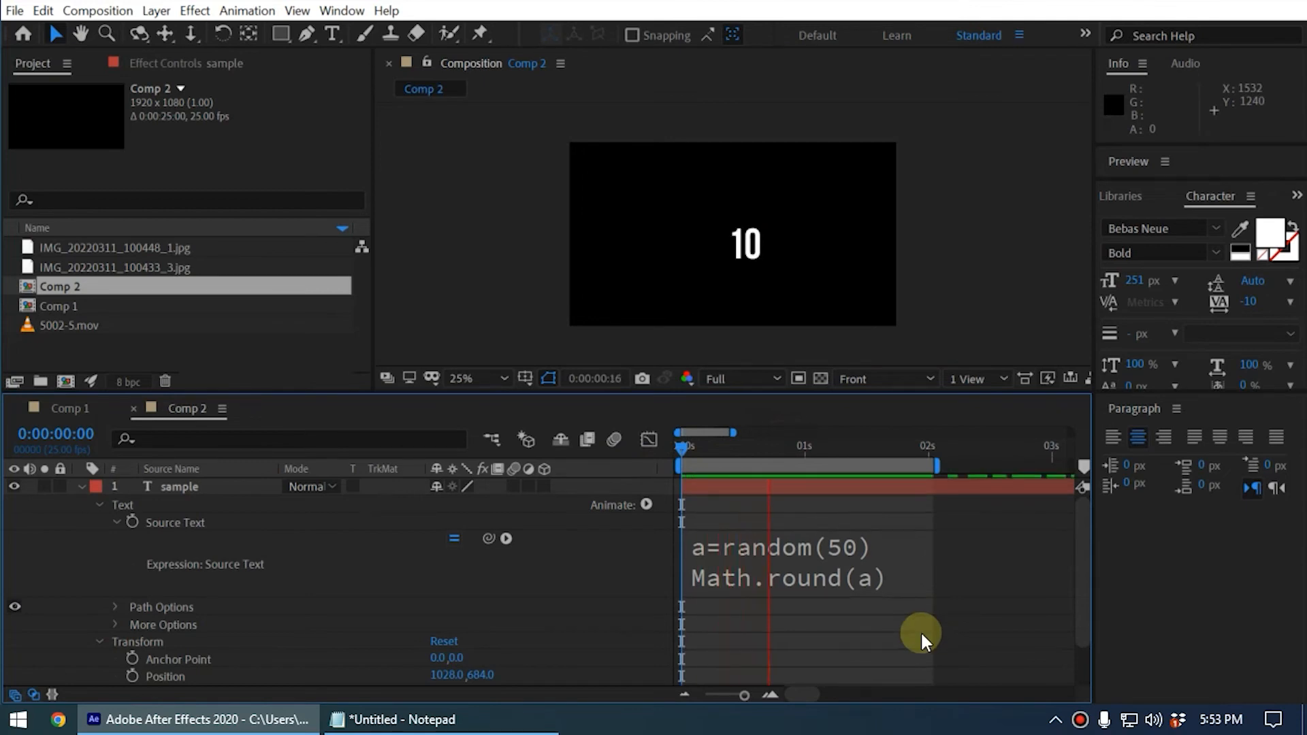